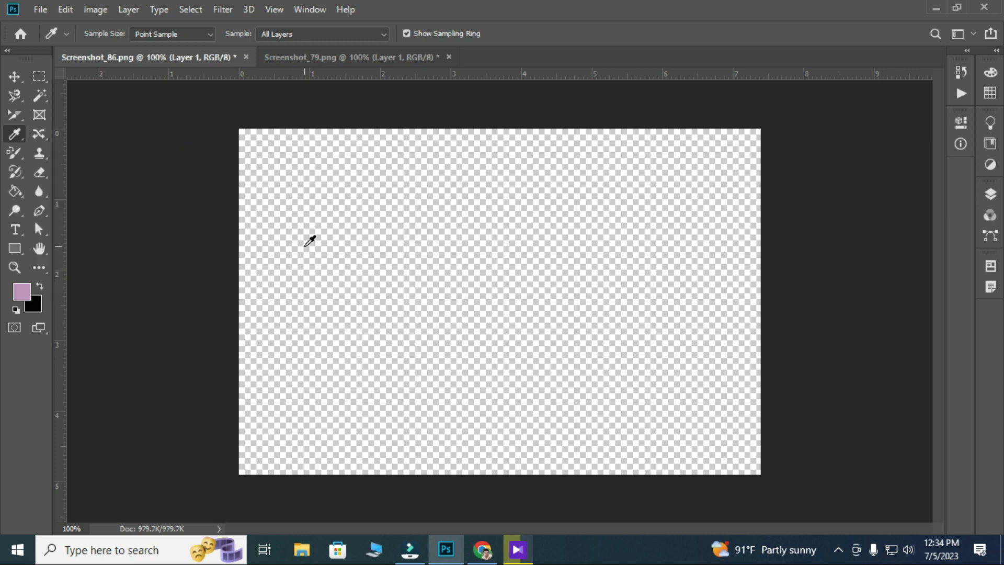
Open the image Screenshot_80 from the Screenshoot folder.
click(39, 9)
click(54, 40)
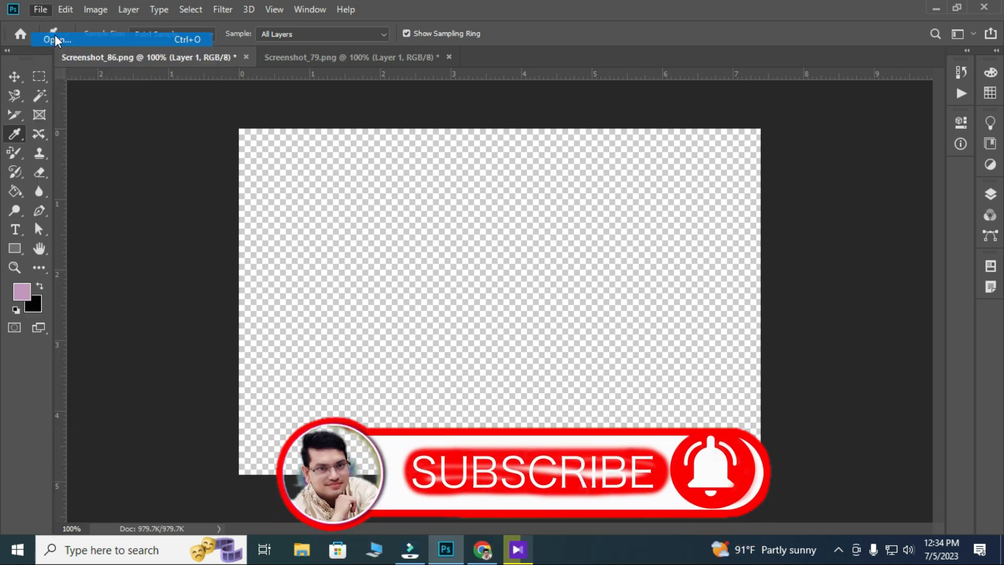
click(324, 205)
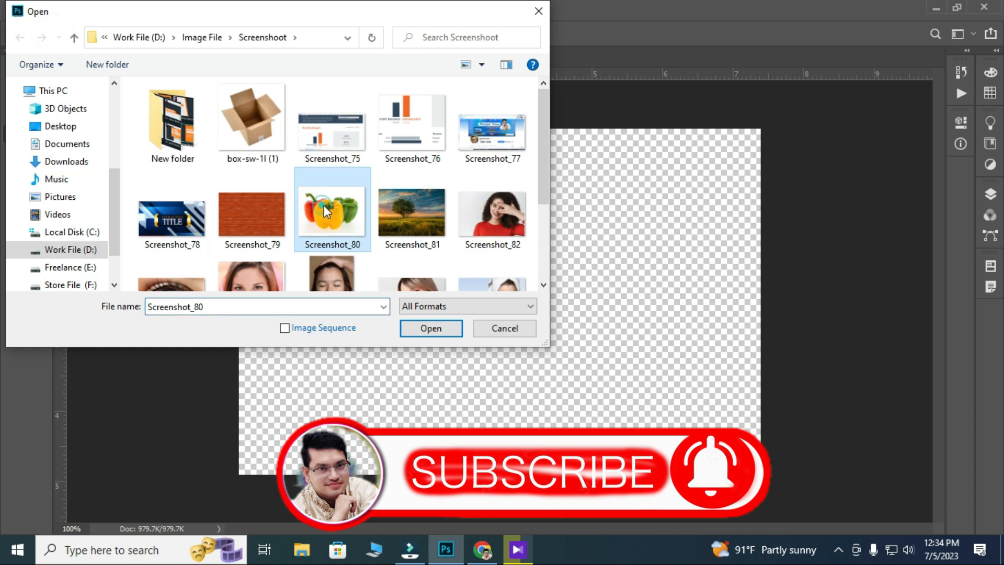
click(426, 330)
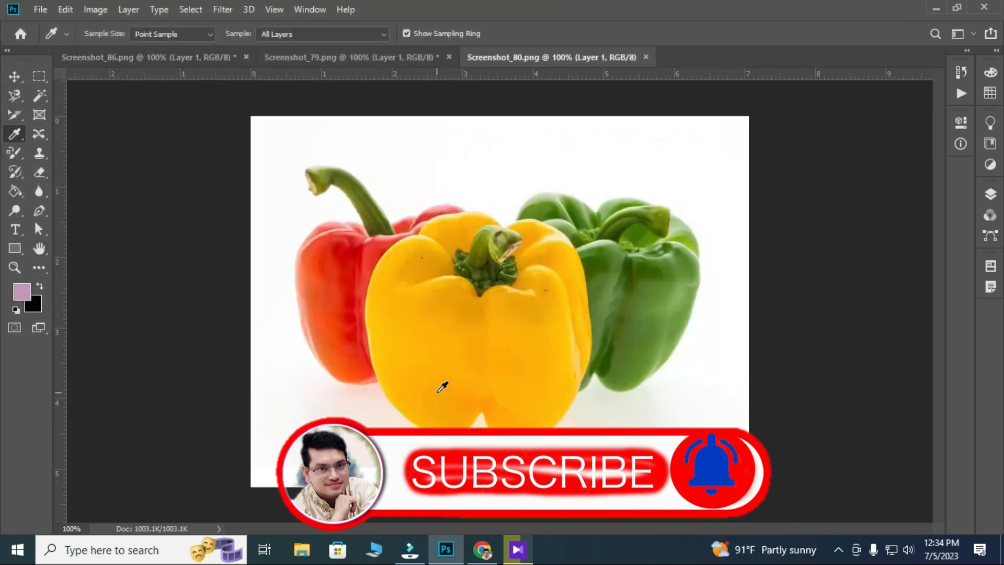
Sample the yellow and then the red pepper's color, and fill a small rectangular selection above the green pepper with the red.
click(449, 346)
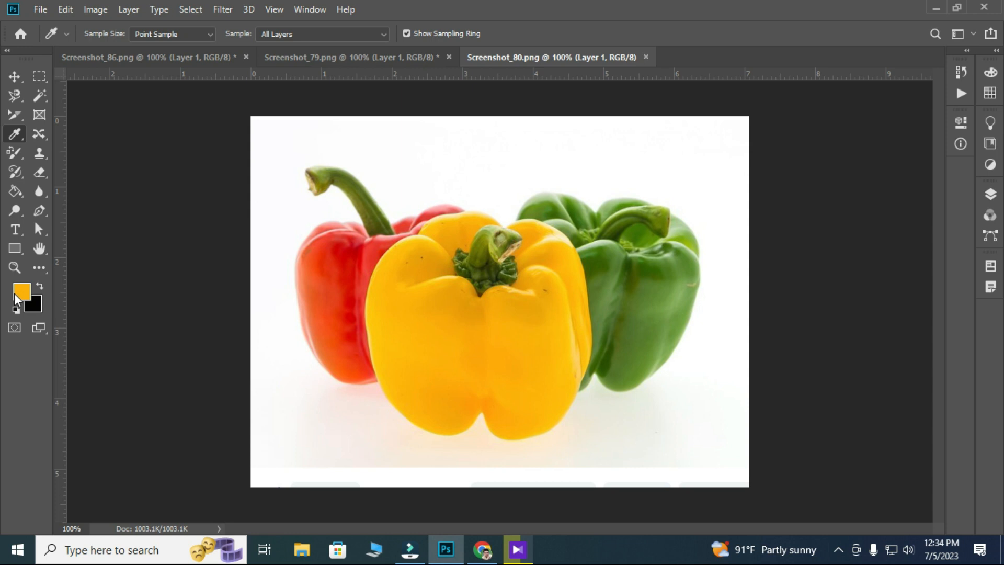
click(331, 314)
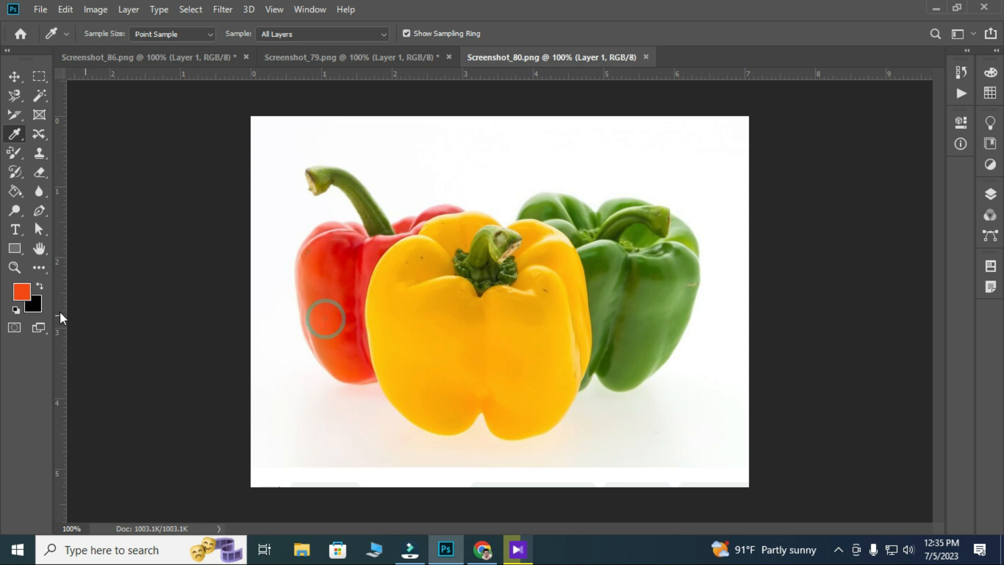
click(40, 75)
drag(675, 137, 736, 220)
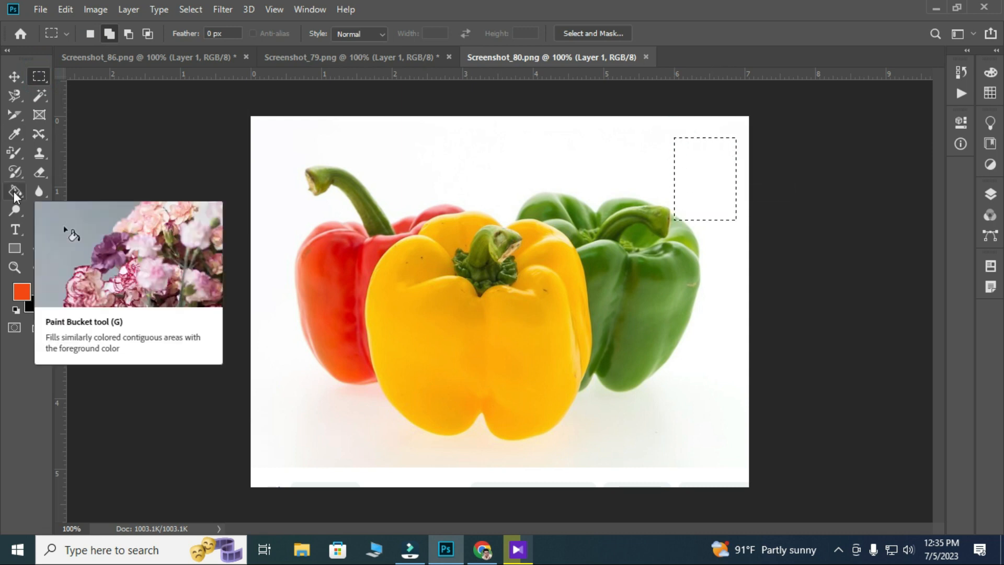
click(15, 193)
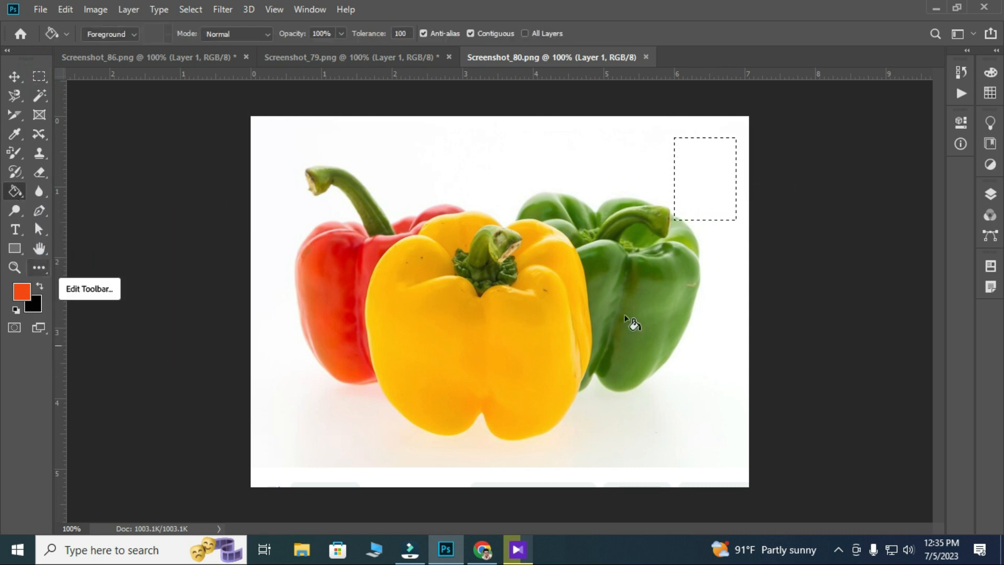
click(701, 180)
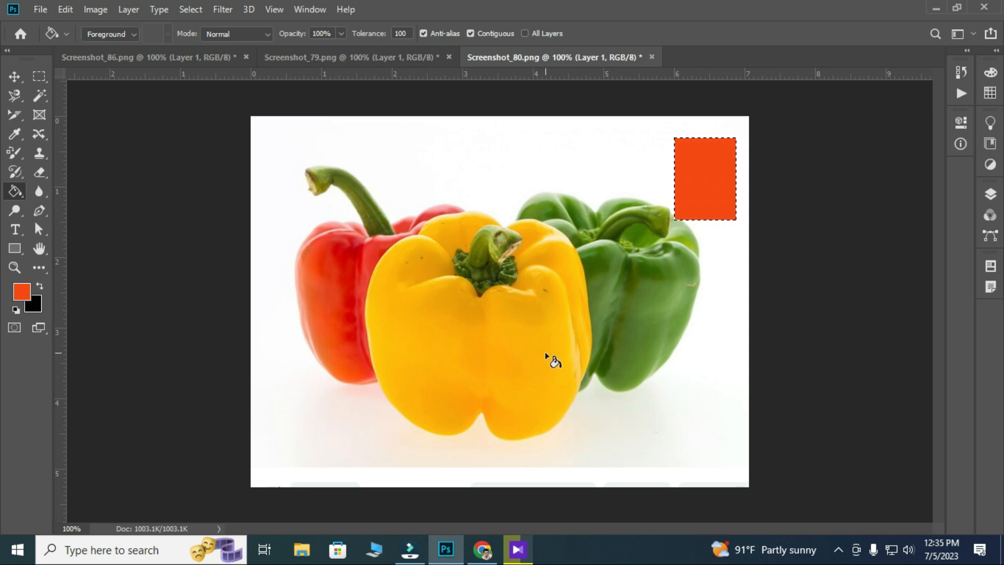
Sample the green pepper's color with the Eyedropper and fill the rectangular selection with it.
click(648, 344)
click(15, 134)
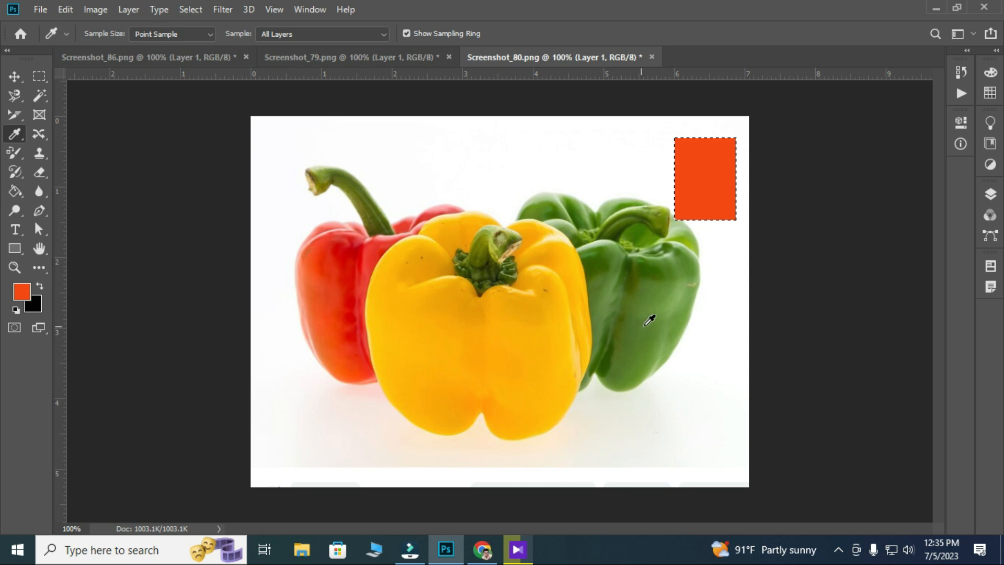
click(658, 267)
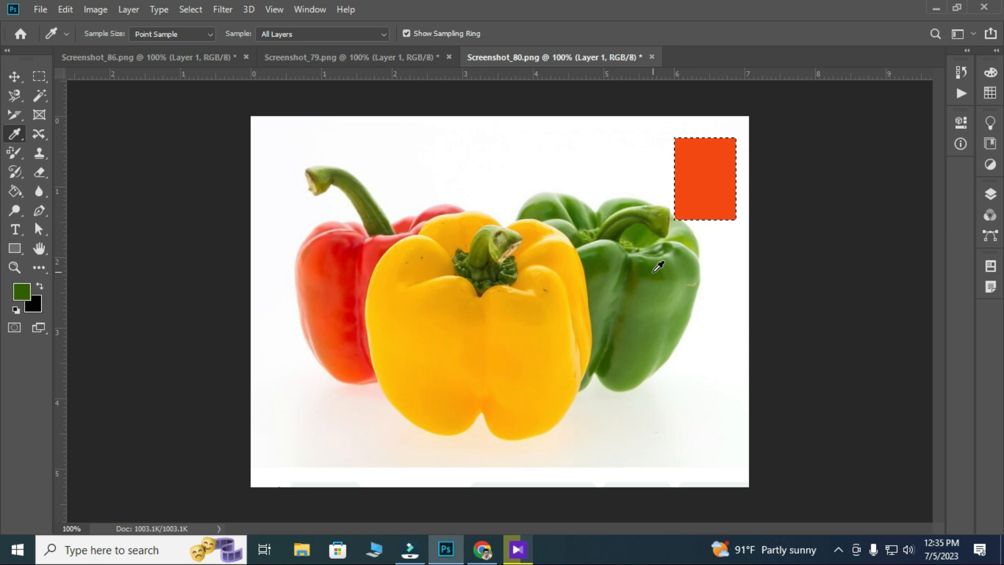
click(15, 193)
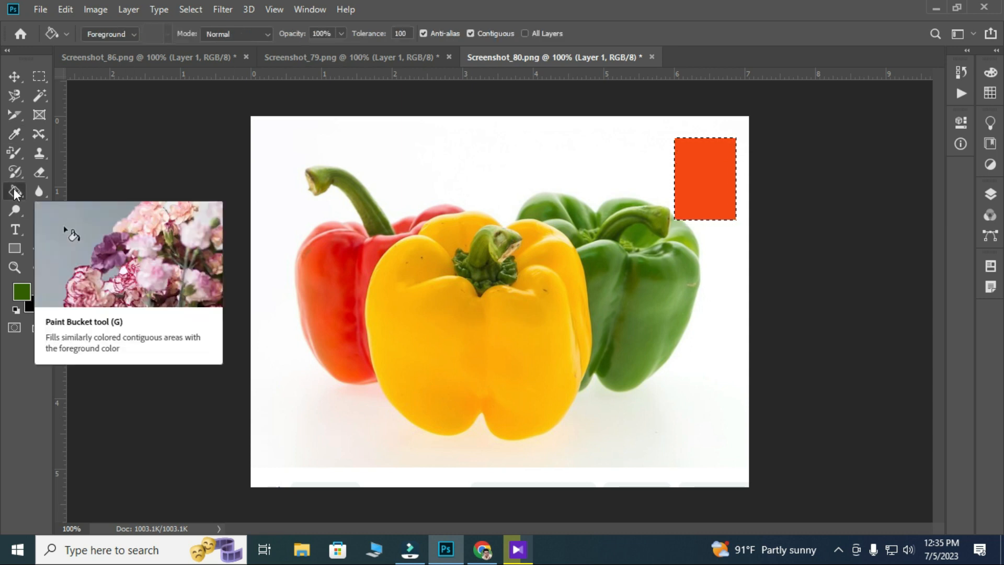
click(706, 179)
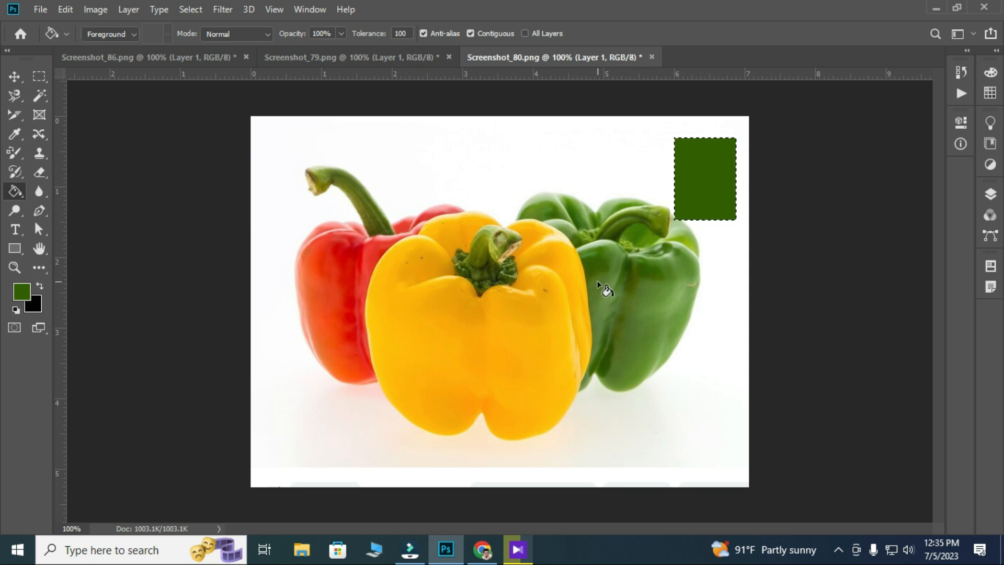
Sample a single dark brown pixel at the base of the yellow pepper's stem as the foreground color.
key(ctrl+plus)
key(ctrl+plus)
key(ctrl+plus)
key(ctrl+plus)
key(ctrl+plus)
key(ctrl+plus)
key(ctrl+plus)
key(ctrl+plus)
key(ctrl+plus)
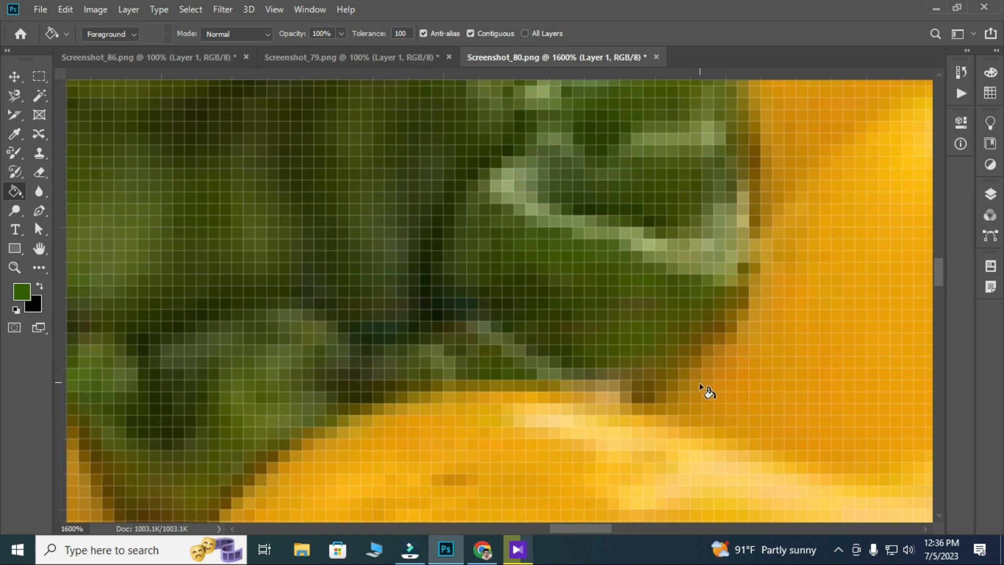
click(15, 134)
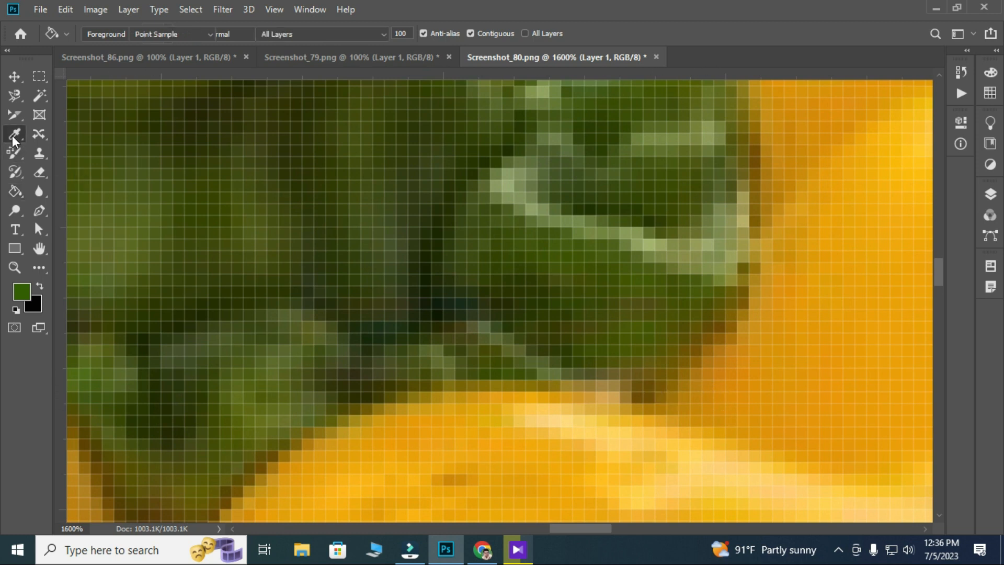
click(654, 392)
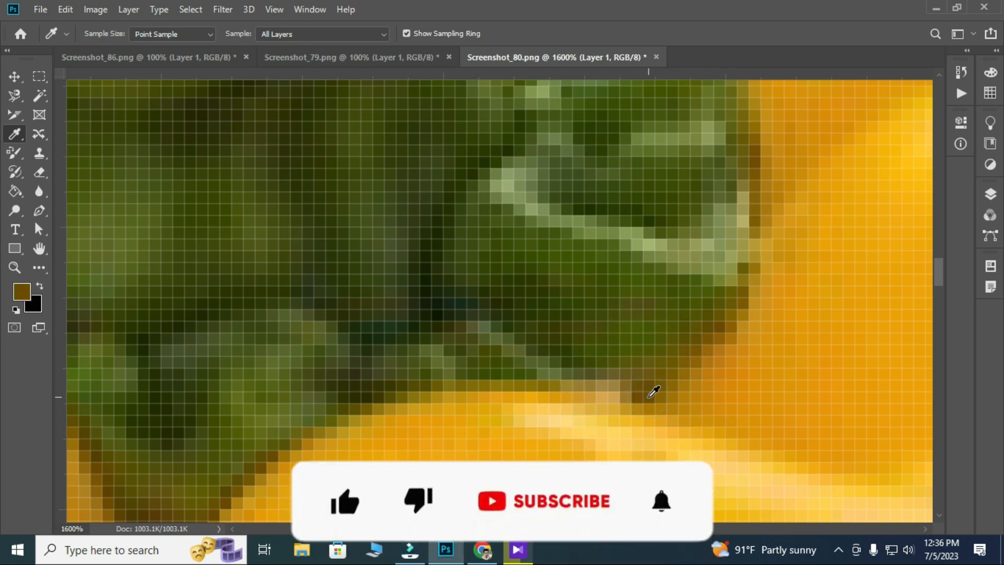
Fill the rectangular selection above the green pepper with the sampled brown using the Paint Bucket.
key(ctrl+minus)
key(ctrl+minus)
key(ctrl+minus)
key(ctrl+minus)
key(ctrl+minus)
key(ctrl+minus)
key(ctrl+minus)
key(ctrl+minus)
key(ctrl+minus)
key(ctrl+minus)
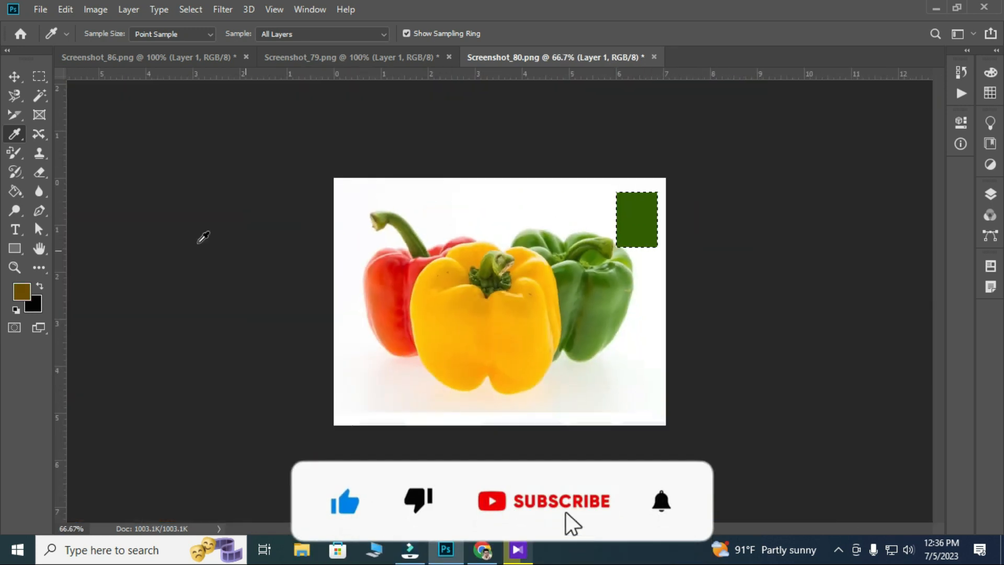
click(15, 191)
click(632, 225)
click(634, 223)
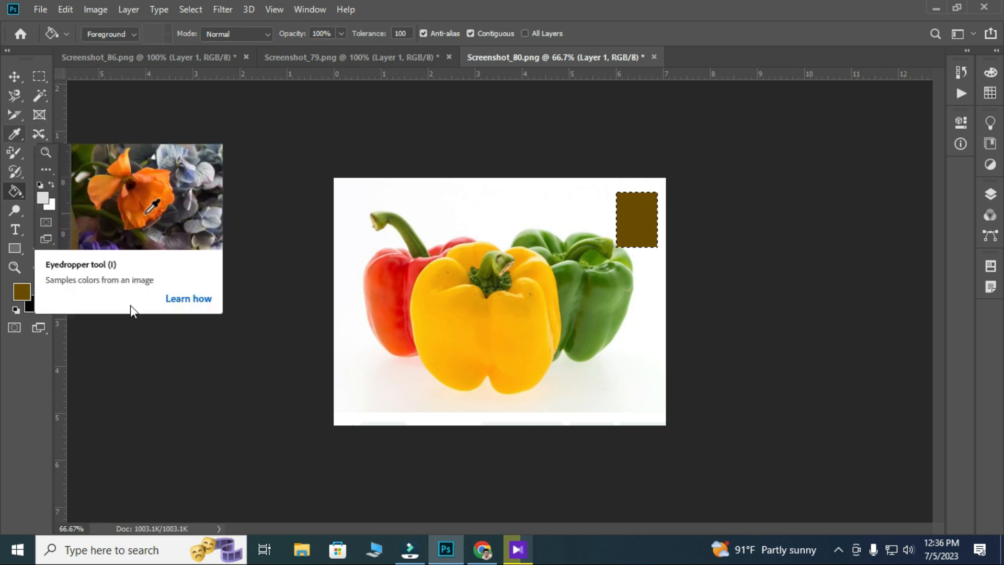
Switch to Screenshot_86.png and make the hidden Layer 1 visible.
click(367, 58)
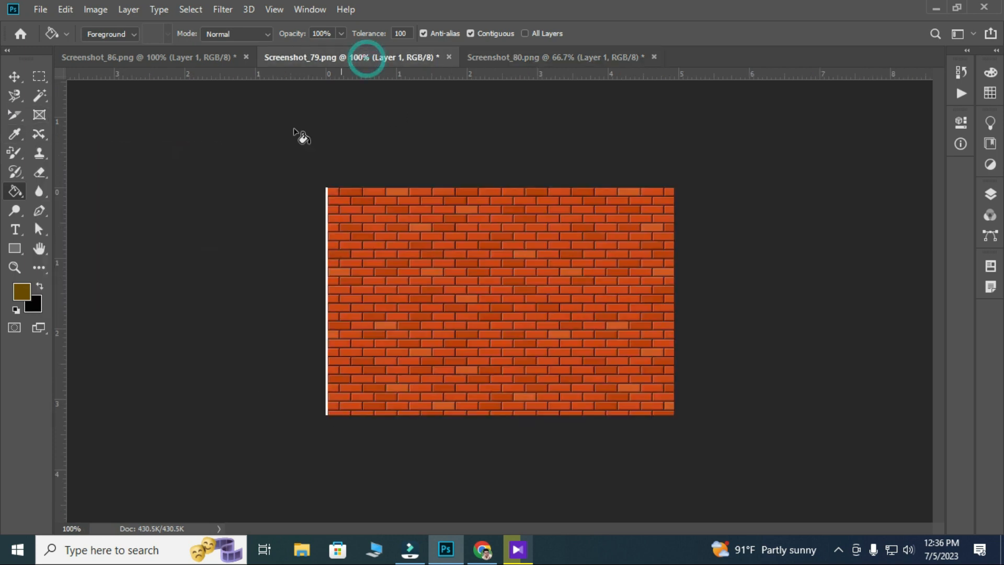
click(120, 55)
click(990, 194)
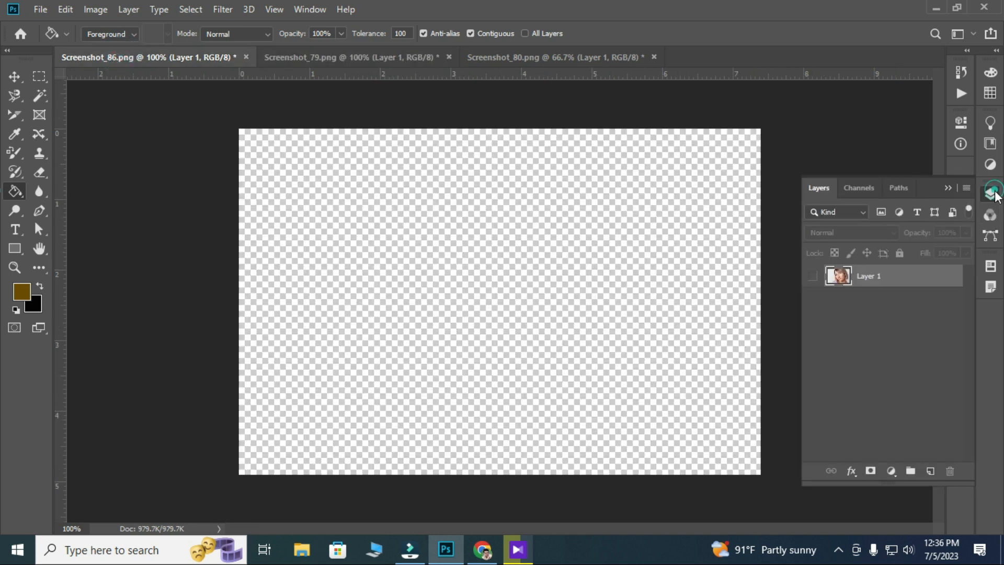
click(814, 277)
key(ctrl+plus)
mouse_move(606, 268)
mouse_down()
mouse_move(380, 276)
mouse_move(386, 289)
mouse_up()
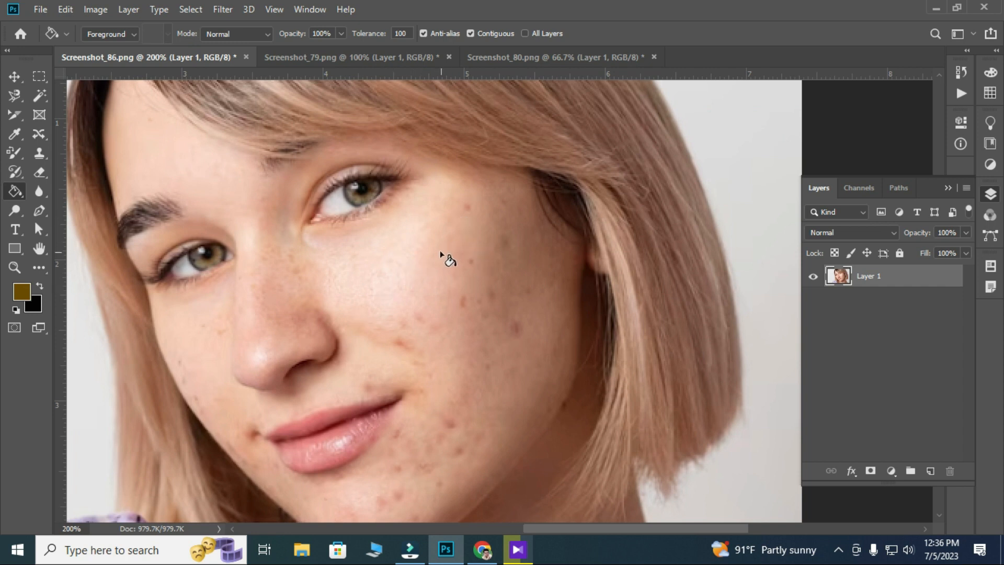
Sample a clear skin tone from the woman's cheek and paint a short stroke on the cheek with the Brush tool.
click(14, 134)
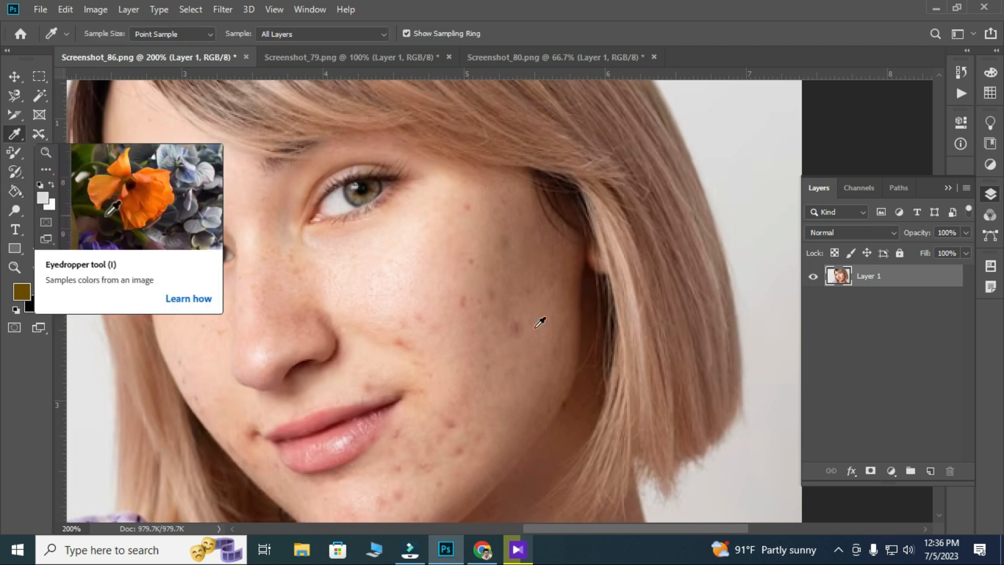
click(455, 244)
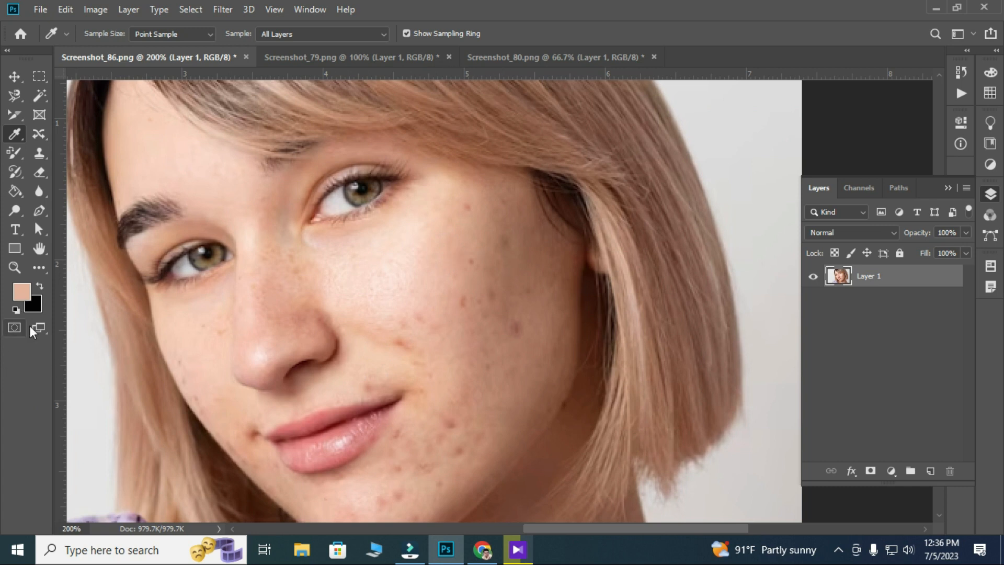
click(12, 156)
right_click(13, 156)
click(83, 153)
mouse_move(397, 264)
mouse_down()
mouse_move(366, 290)
mouse_move(410, 266)
mouse_move(409, 234)
mouse_move(361, 246)
mouse_move(369, 296)
mouse_move(429, 251)
mouse_move(351, 261)
mouse_move(418, 318)
mouse_move(368, 260)
mouse_move(433, 276)
mouse_move(354, 262)
mouse_move(349, 281)
mouse_move(406, 247)
mouse_move(433, 209)
mouse_move(328, 268)
mouse_move(377, 288)
mouse_move(417, 276)
mouse_up()
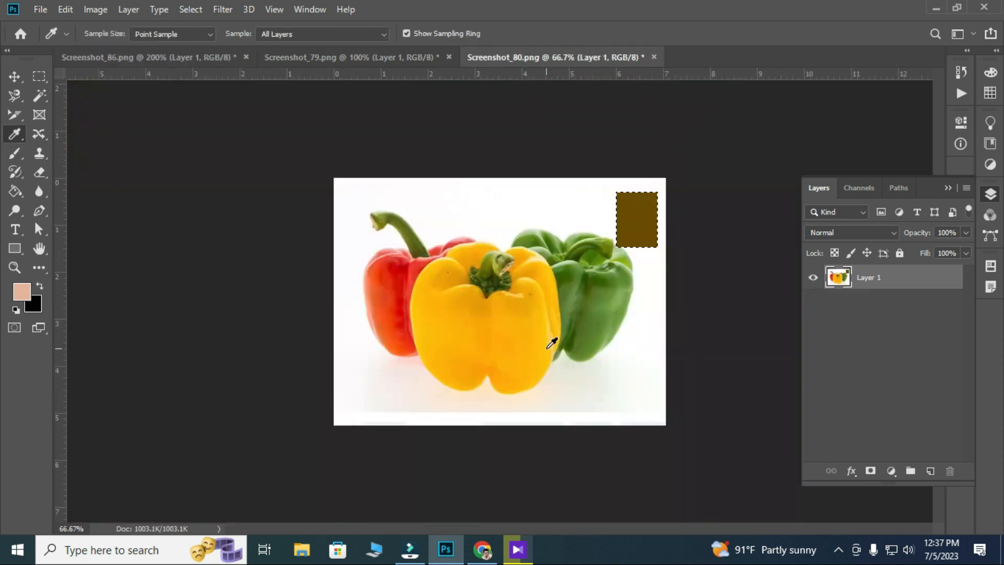
In Screenshot_80.png, add two color sampler points on the yellow pepper and two on the lower part of the red pepper.
key(ctrl+minus)
right_click(15, 138)
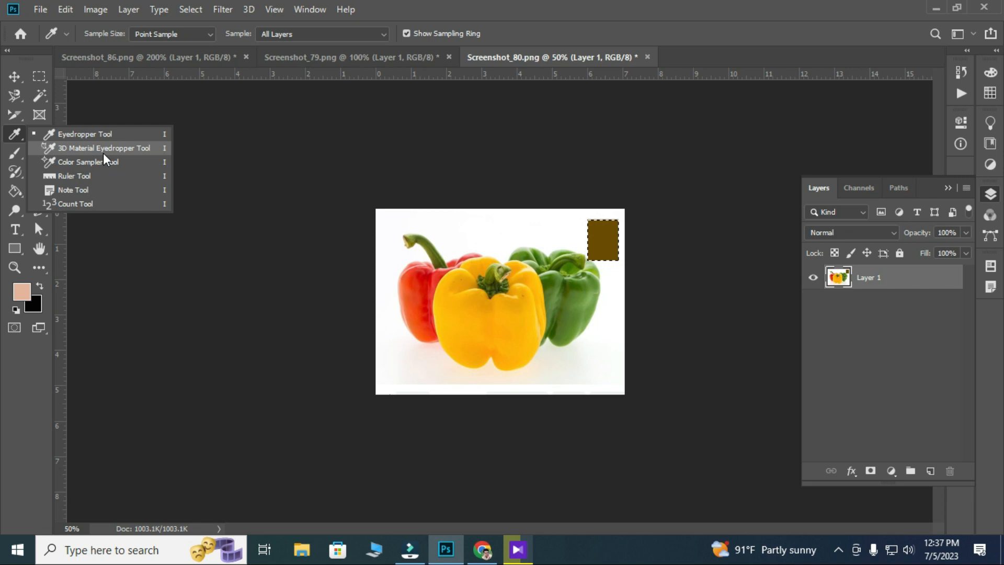
click(72, 162)
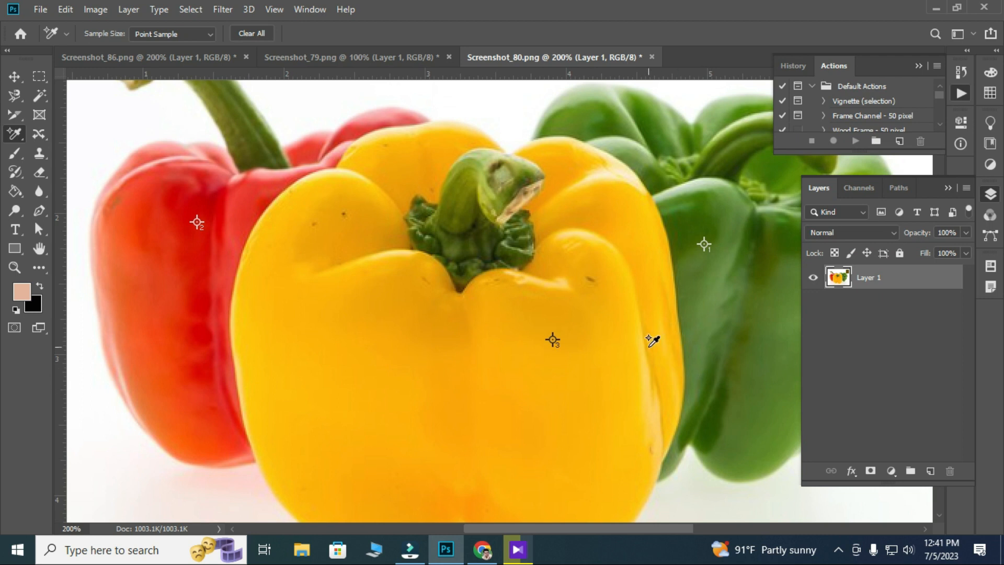
click(614, 200)
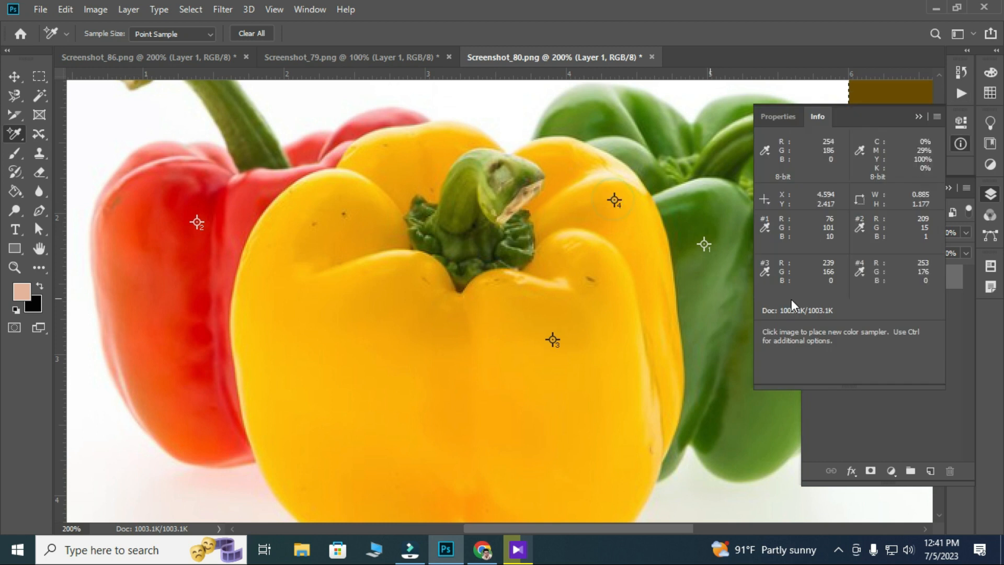
click(376, 366)
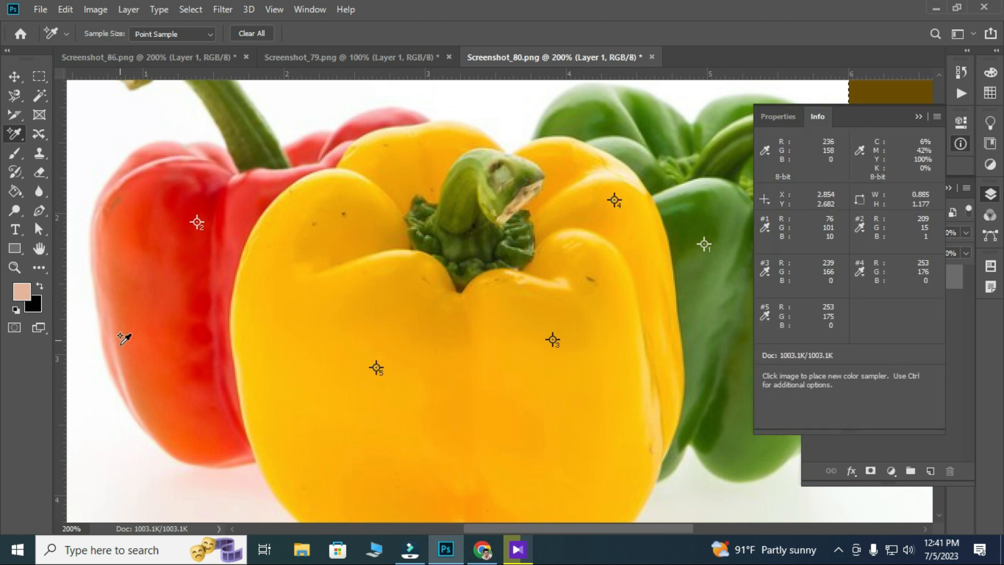
click(182, 398)
click(151, 360)
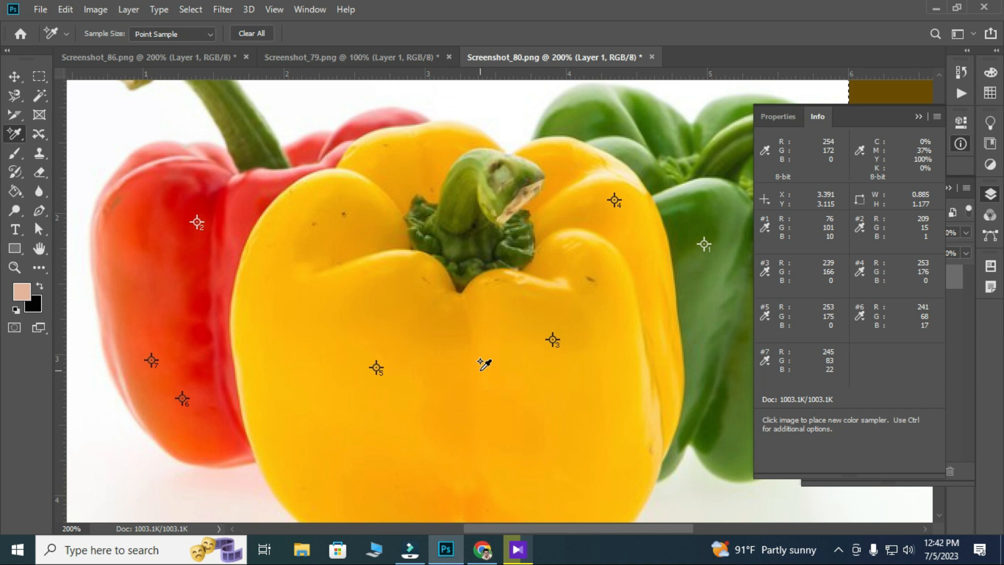
Switch from the Color Sampler to the Ruler tool.
right_click(18, 139)
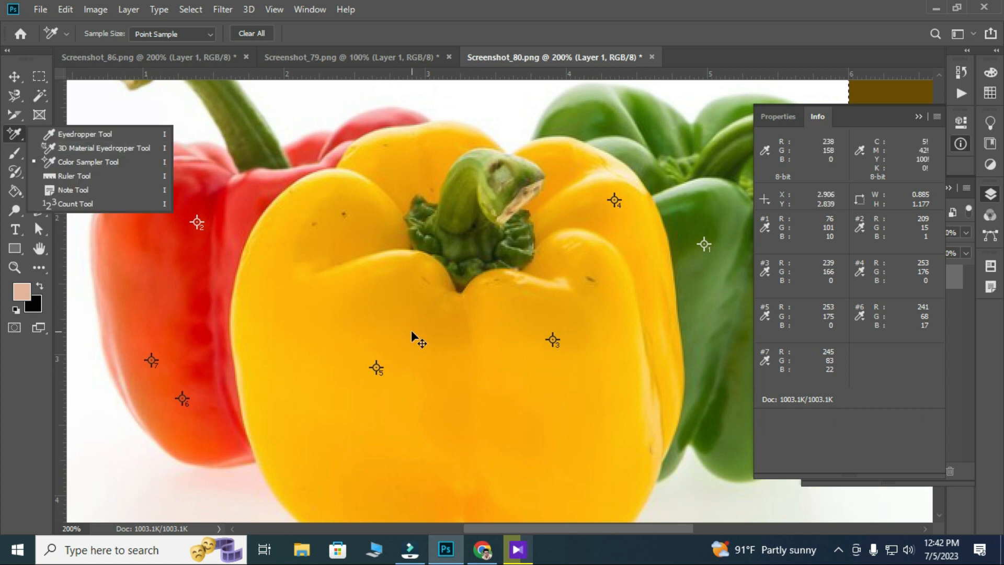
key(ctrl+minus)
key(ctrl+minus)
click(74, 176)
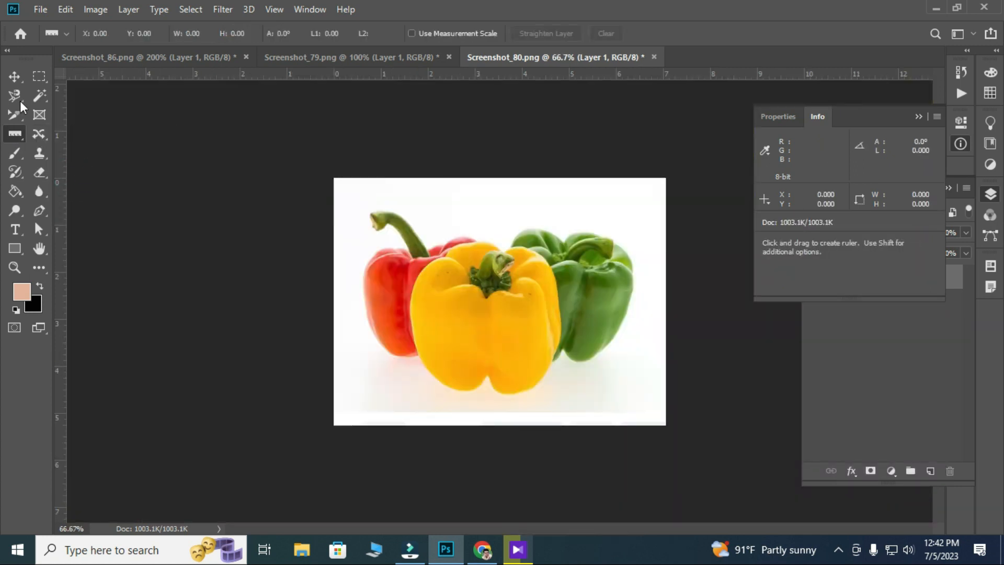
Open the cardboard box image box-sw-1l (1).jpg.
click(40, 10)
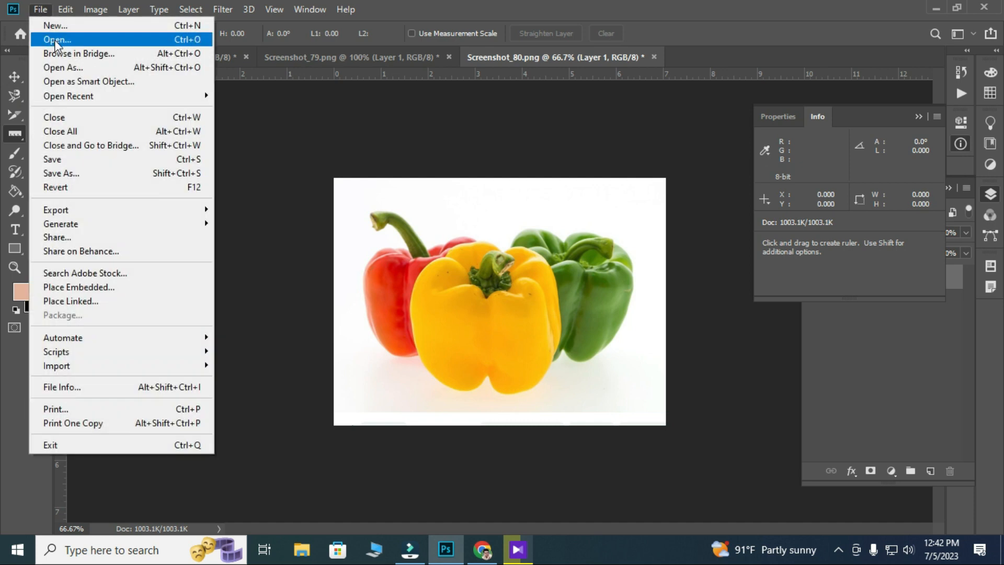
click(56, 41)
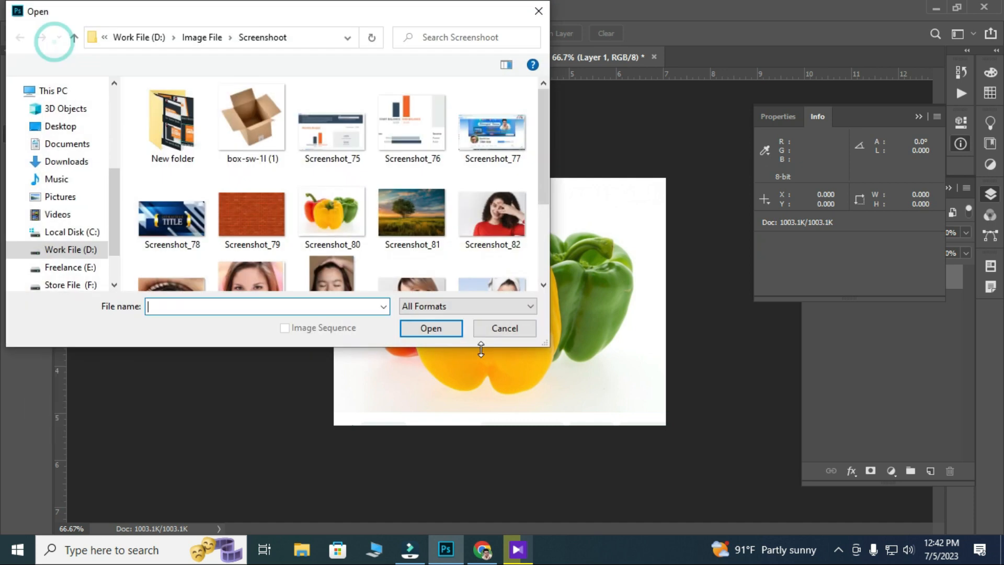
scroll(413, 199, down, 1)
scroll(397, 184, up, 1)
click(257, 120)
click(427, 330)
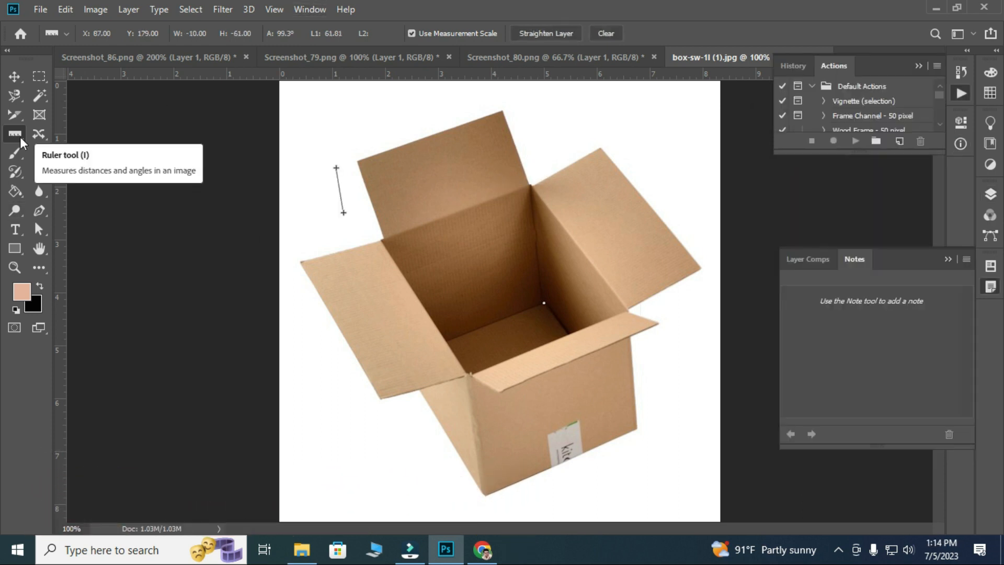
Measure the upper edge of the box's back flap with the Ruler, from its left corner to its right corner.
drag(358, 160, 412, 149)
drag(417, 148, 500, 112)
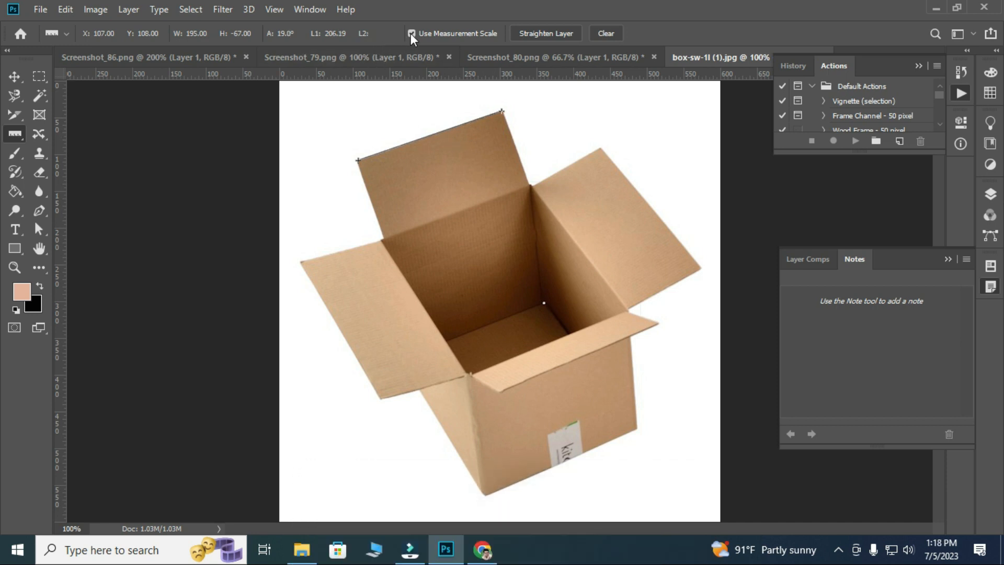
Turn off the measurement scale for the Ruler and change the ruler units to inches.
click(411, 34)
right_click(376, 74)
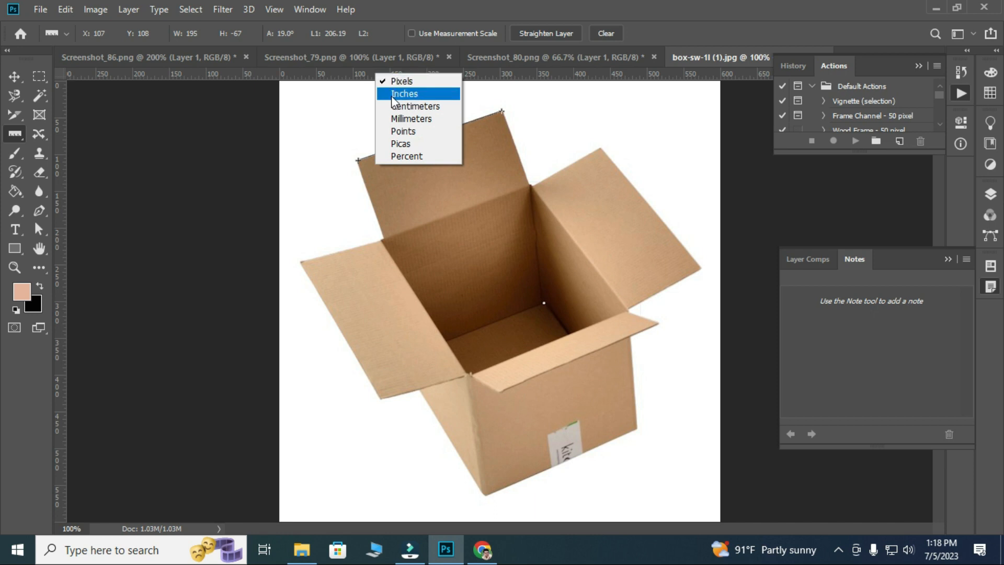
click(385, 92)
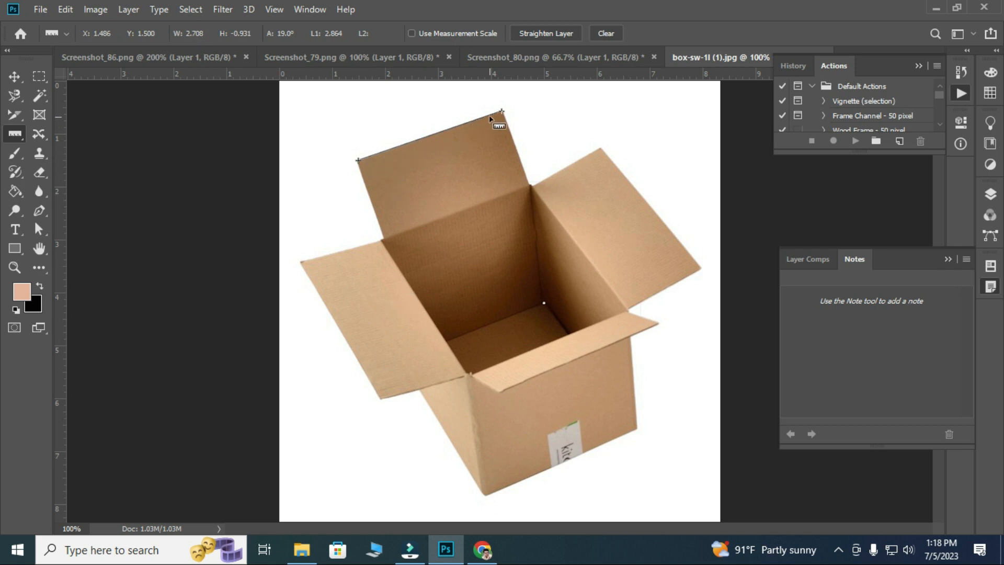
Clear the old measurement, remeasure the back flap's upper edge, try straightening the layer to it and undo the rotation.
click(397, 311)
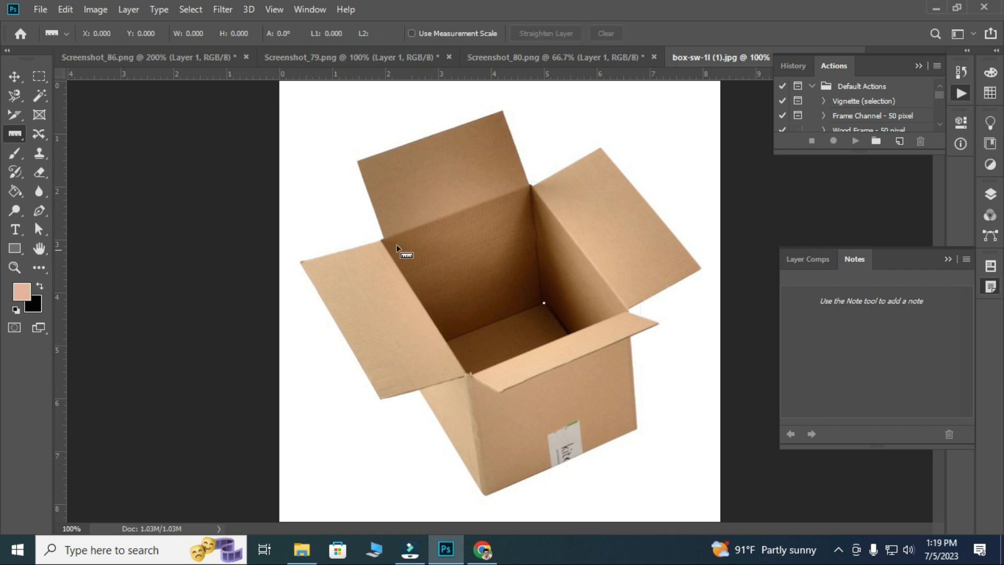
click(358, 160)
drag(358, 162, 504, 110)
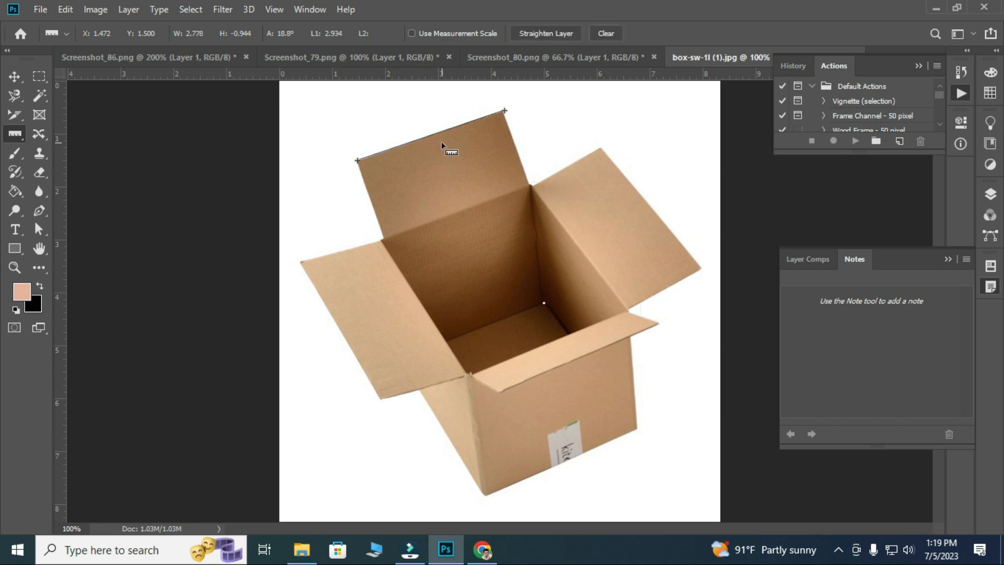
click(553, 33)
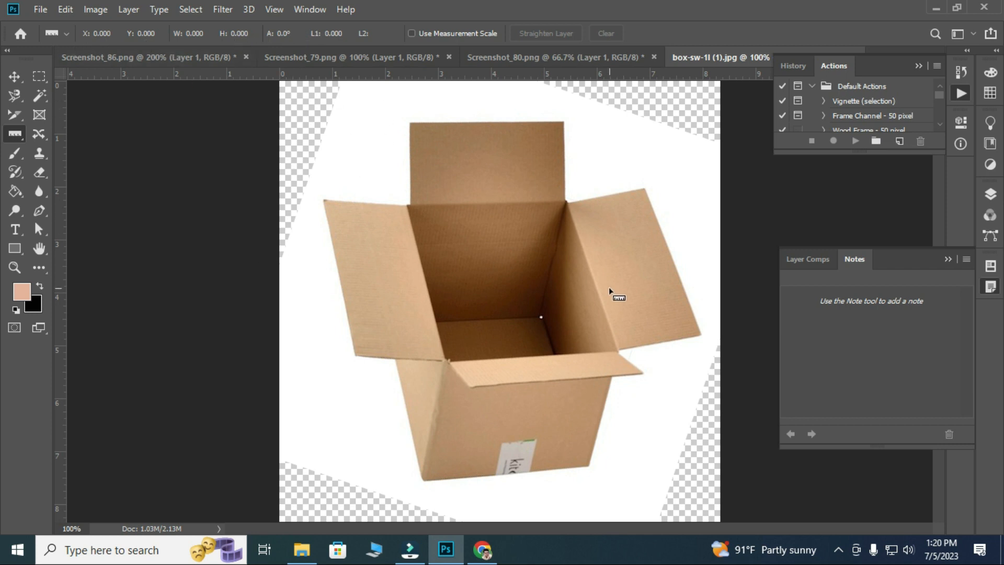
key(ctrl+z)
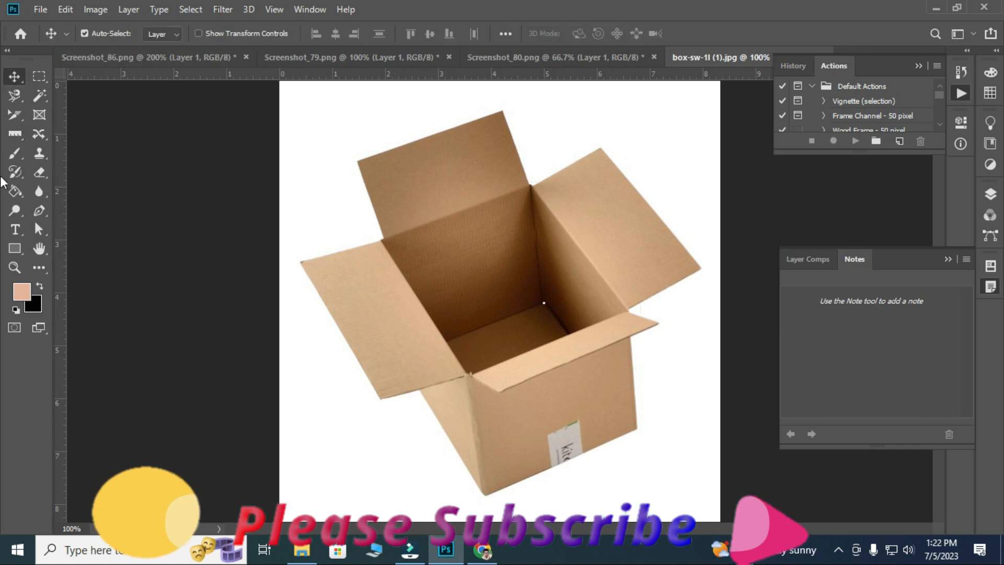
With the Ruler, draw a 45° line about 3.7 in long across the box's lower right part and straighten the layer to it.
click(20, 139)
mouse_move(542, 490)
mouse_down()
mouse_move(650, 340)
mouse_move(682, 351)
mouse_up()
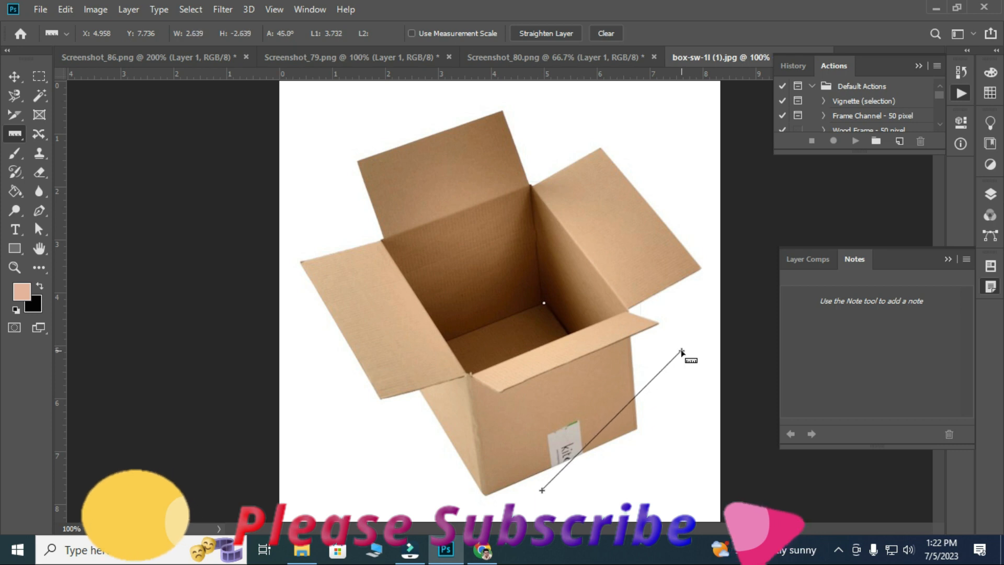
click(536, 32)
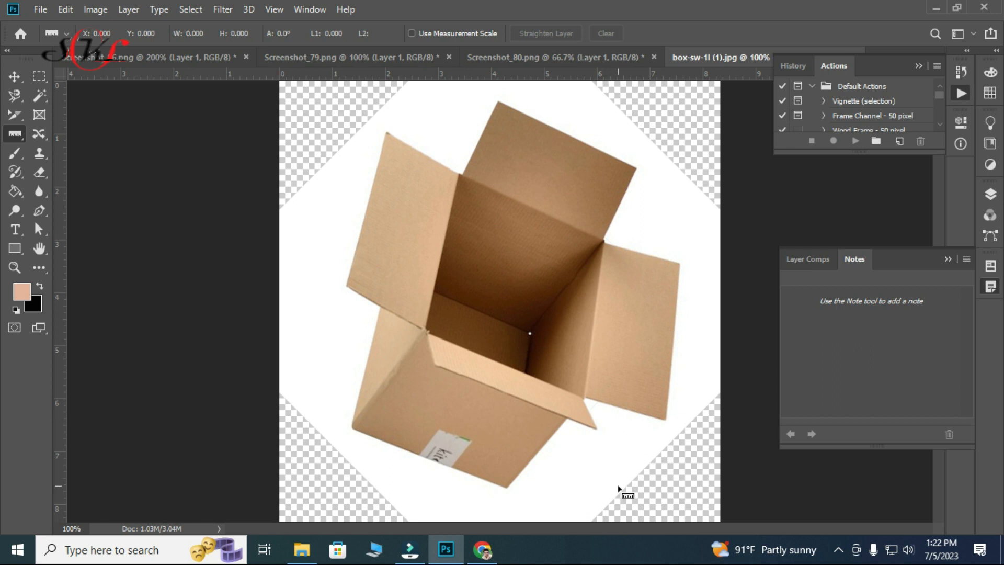
Switch to the Note tool and try placing a note on the box's right flap.
right_click(15, 134)
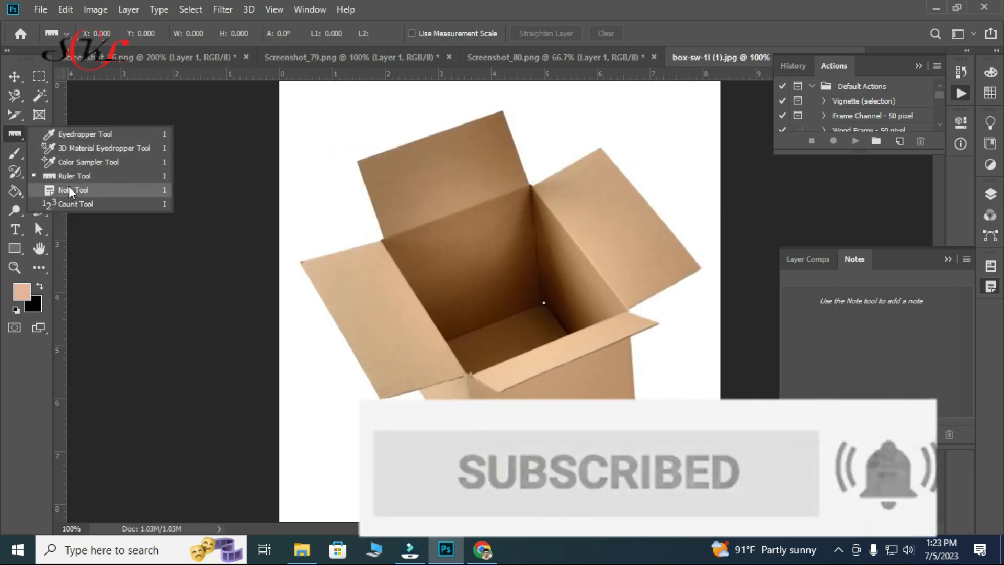
click(68, 188)
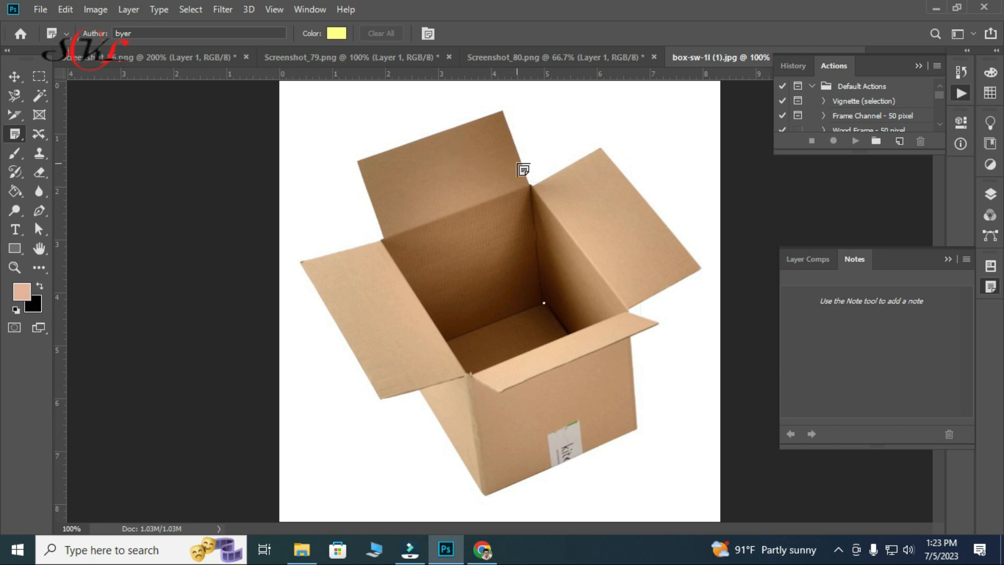
click(577, 184)
Switch from the Note tool to the Count tool.
right_click(21, 135)
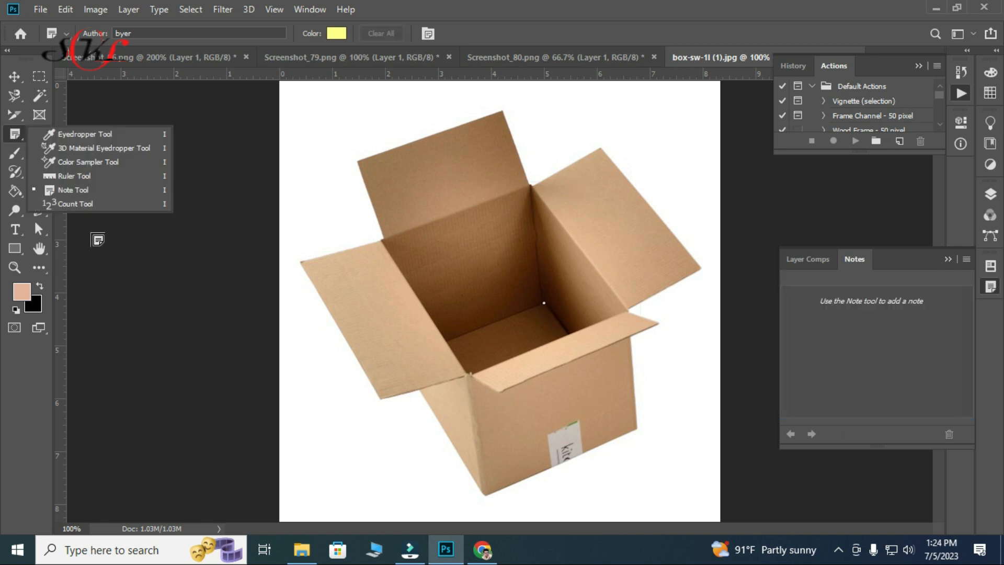
click(71, 206)
Draw a peach rectangle over the box's back flap and duplicate it into a horizontal row of four.
click(15, 248)
mouse_move(361, 148)
mouse_down()
mouse_move(408, 186)
mouse_move(480, 168)
mouse_up()
click(15, 78)
drag(479, 169, 571, 169)
drag(576, 170, 654, 170)
drag(700, 206, 634, 207)
key(ctrl+z)
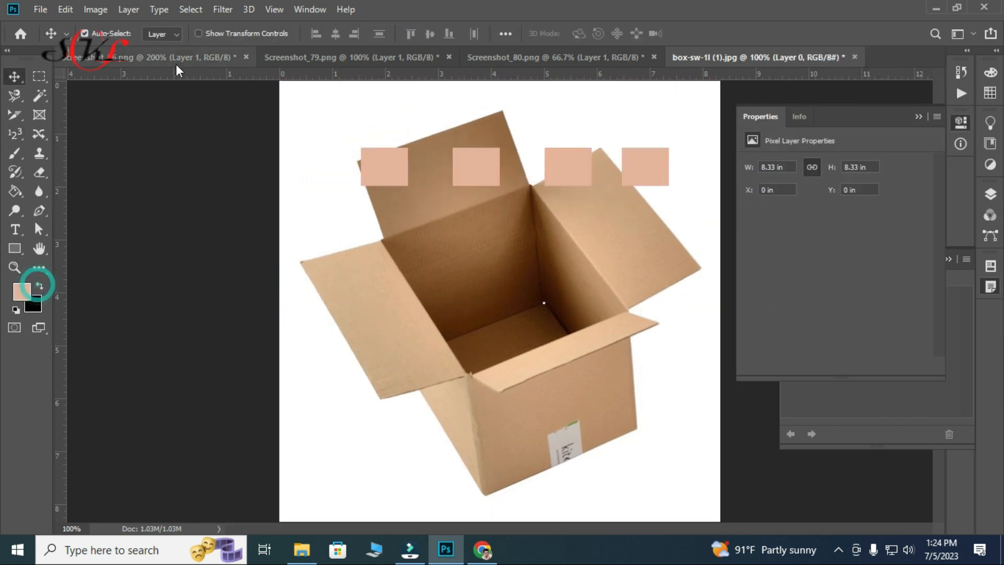
Draw a red rectangle about 70 × 53 px below the peach row and duplicate it into a row of four.
click(15, 248)
click(164, 33)
click(147, 141)
click(164, 34)
mouse_move(377, 226)
mouse_down()
mouse_move(429, 265)
mouse_move(493, 253)
mouse_up()
click(15, 78)
drag(496, 252, 573, 253)
drag(566, 252, 647, 250)
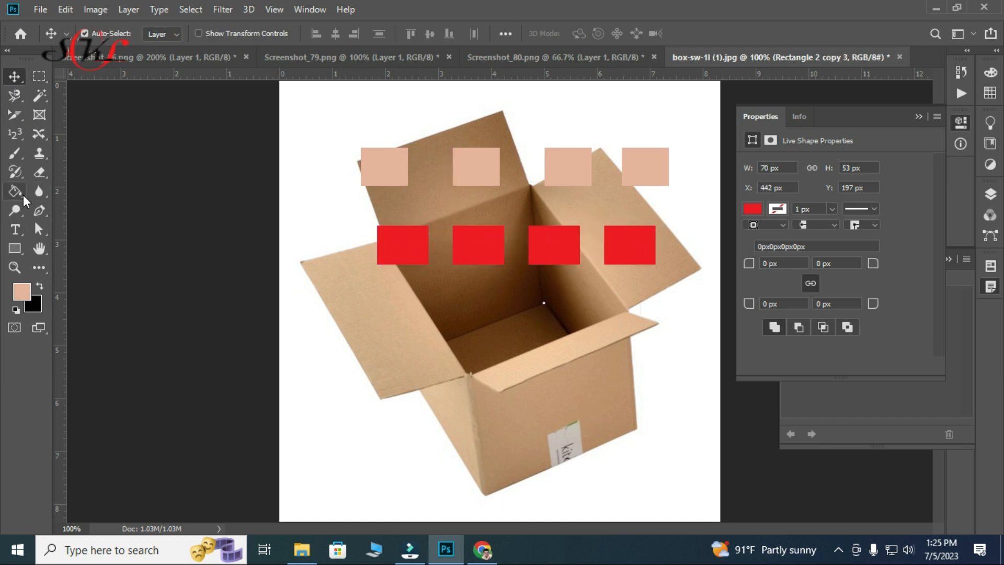
With the Count tool, number the four peach rectangles from 1 to 4.
click(14, 134)
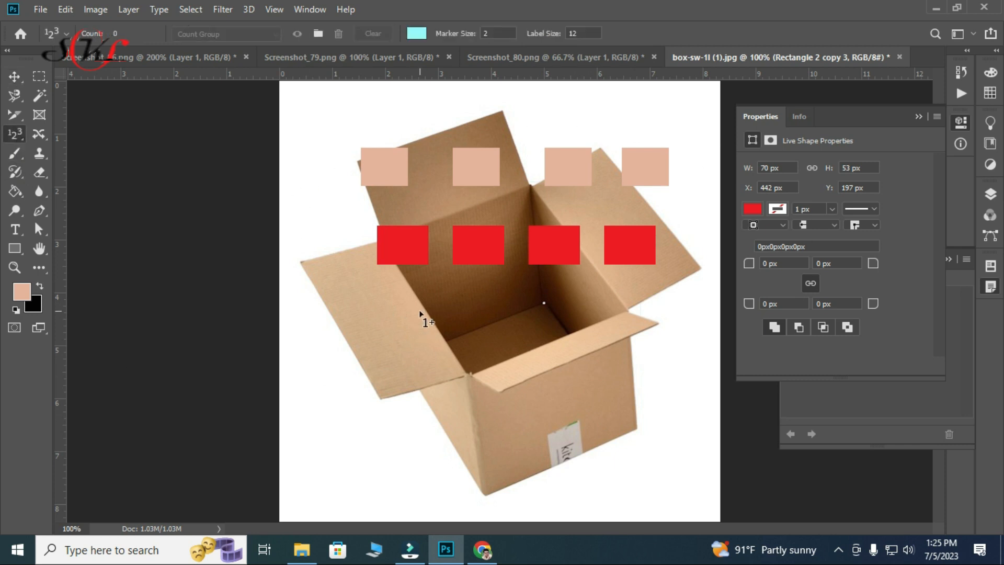
click(388, 168)
click(477, 166)
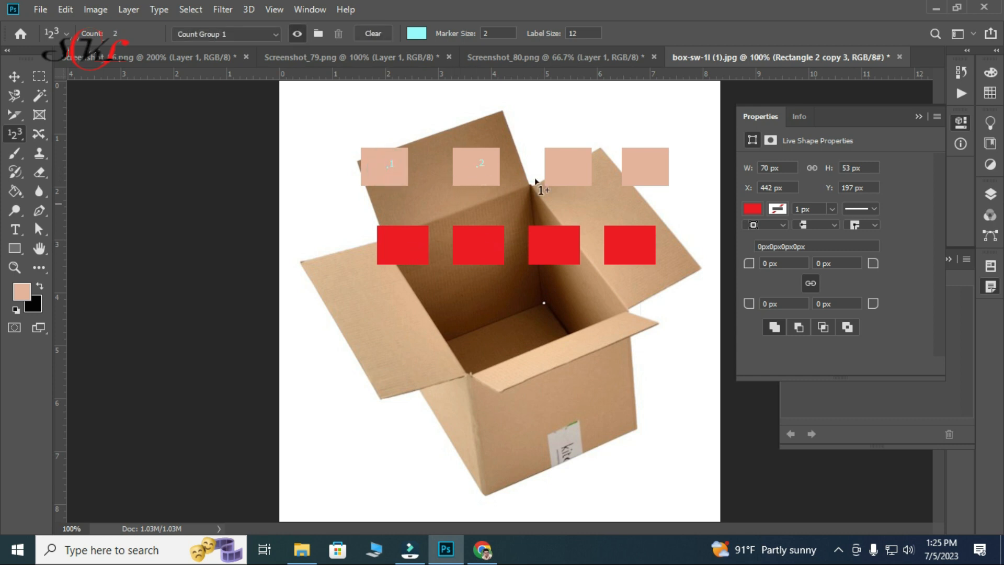
click(579, 164)
click(644, 165)
Place count marks on the four red rectangles in Count Group 1 and undo those four marks.
click(393, 243)
click(487, 243)
click(556, 241)
click(628, 245)
key(ctrl+z)
key(ctrl+z)
key(ctrl+z)
key(ctrl+z)
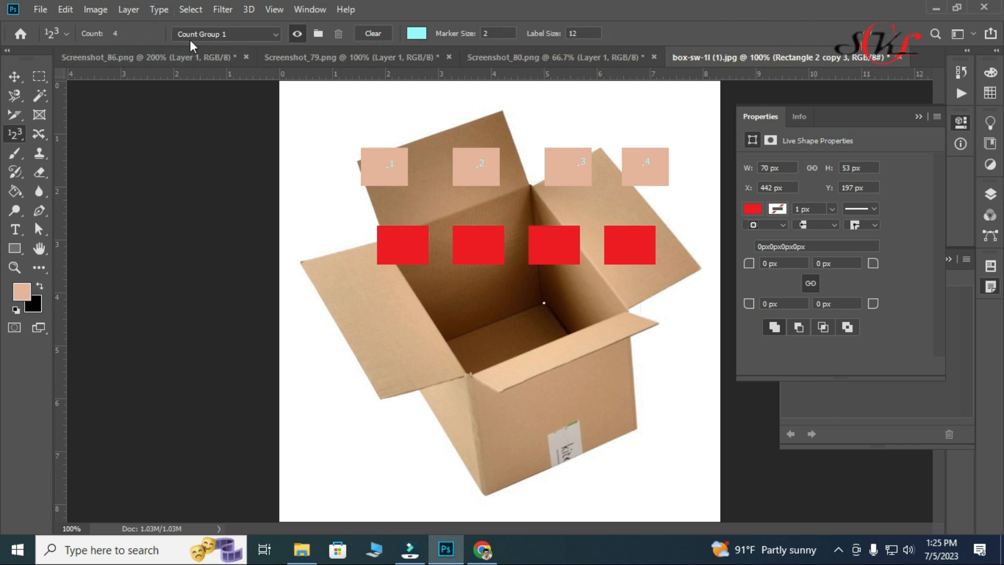
Create a new count group named Count Group 2 and number the four red rectangles from 1 to 4 in it.
click(318, 34)
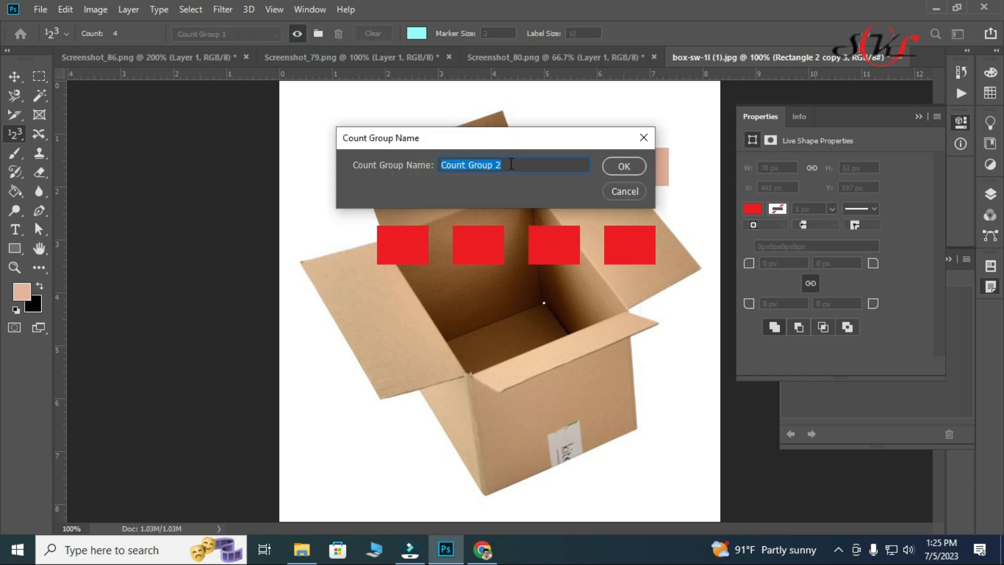
click(628, 165)
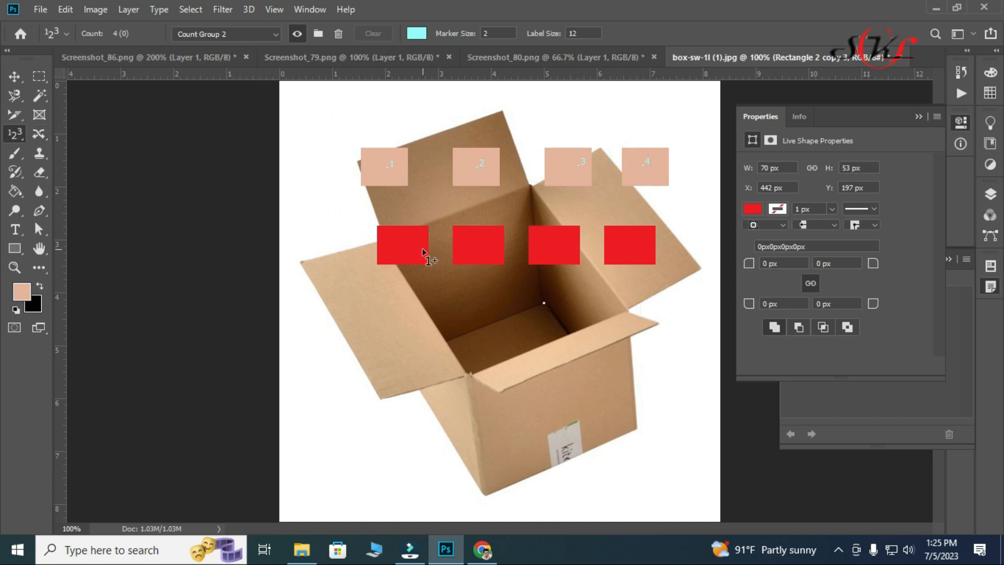
click(406, 250)
click(476, 243)
click(559, 248)
click(630, 245)
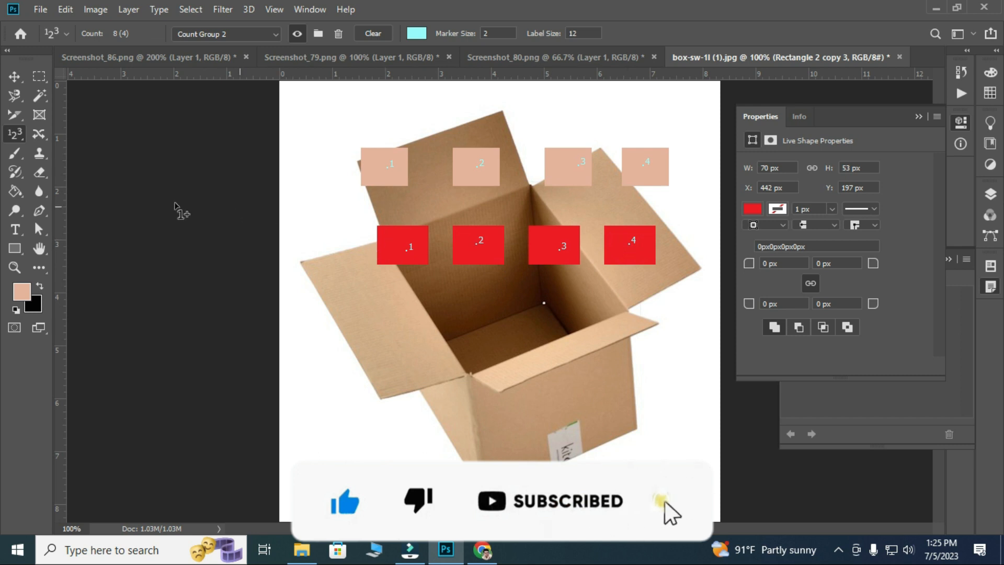
Switch to the Spot Healing Brush tool.
click(39, 134)
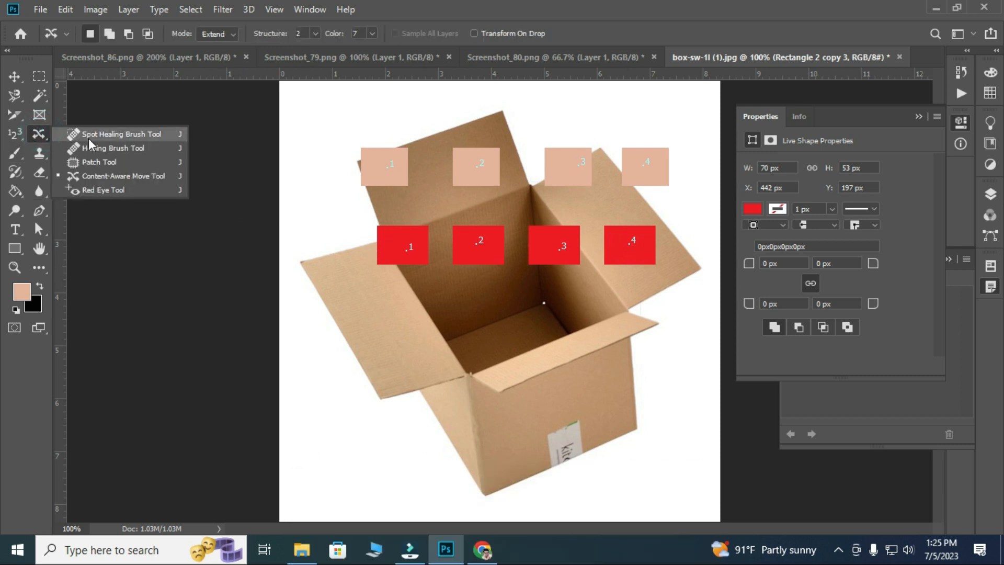
click(99, 136)
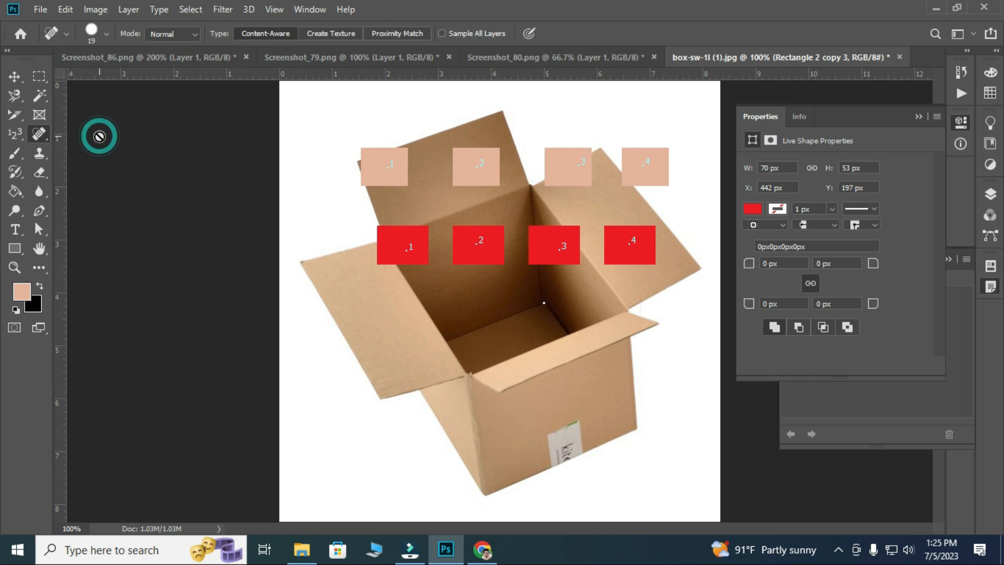
right_click(39, 134)
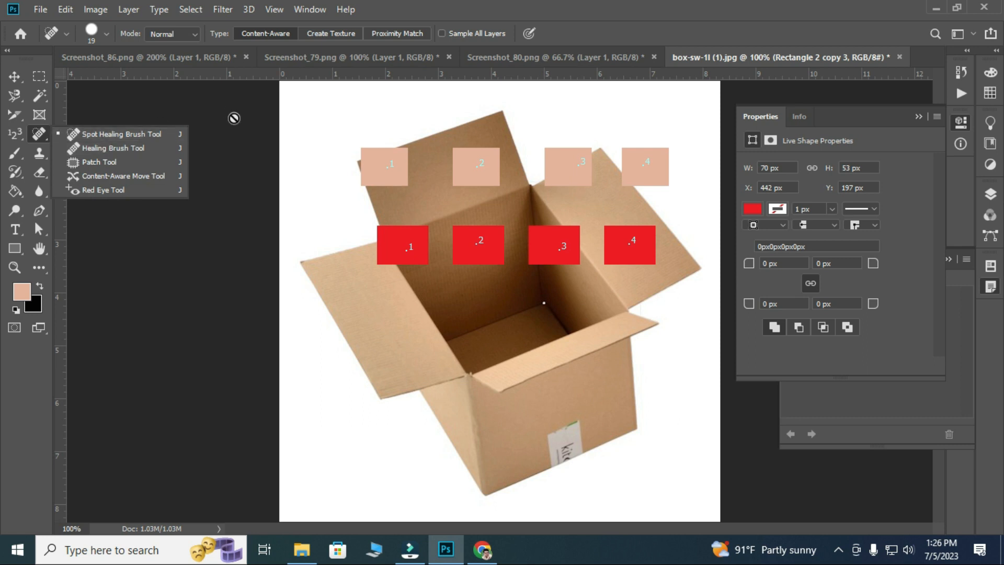
Bring up the portrait Screenshot_86.png and collapse the layer properties that cover the image.
click(337, 57)
click(338, 58)
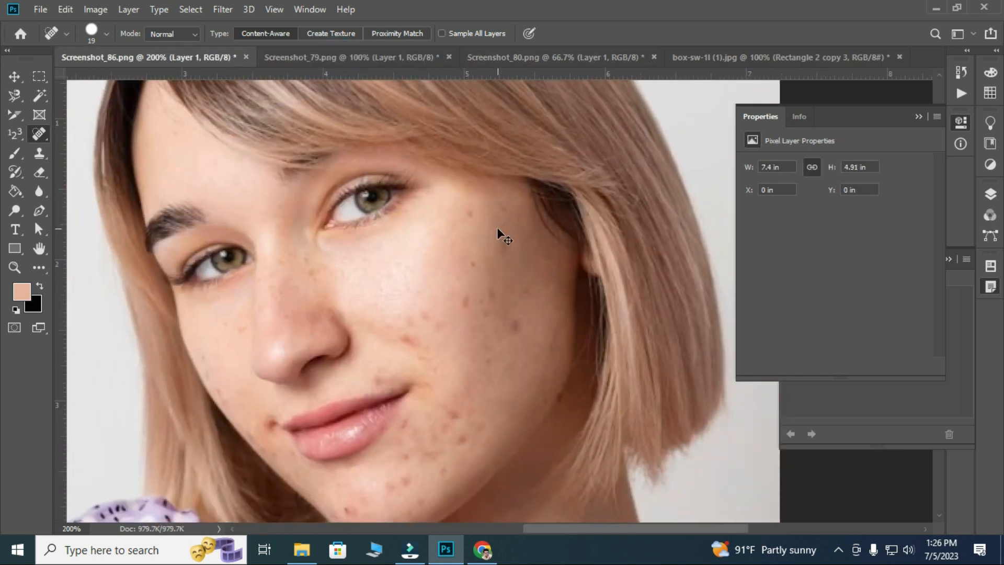
key(ctrl+minus)
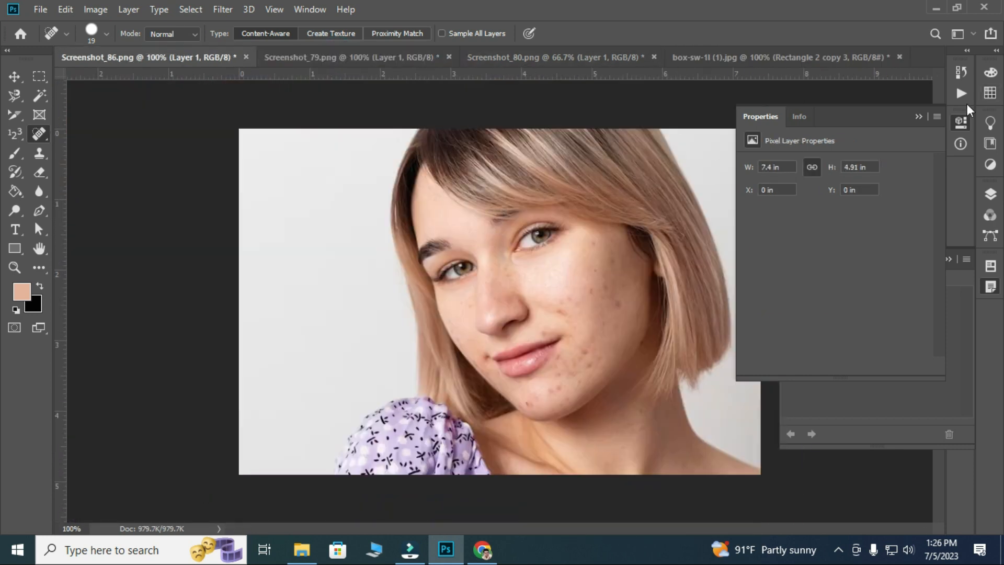
click(920, 116)
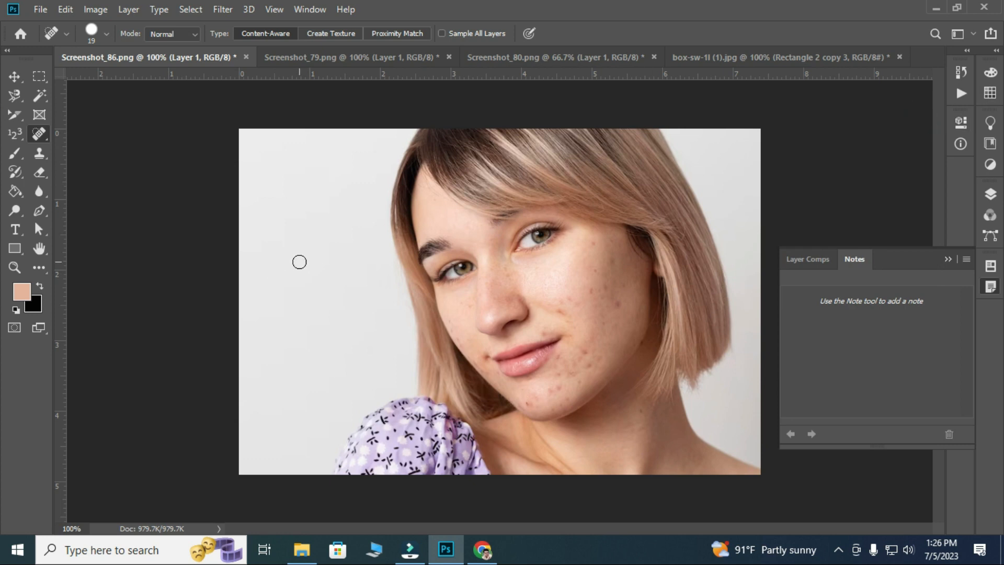
Adjust the Spot Healing Brush to a size of 10 for the blemishes on the face.
key(ctrl+plus)
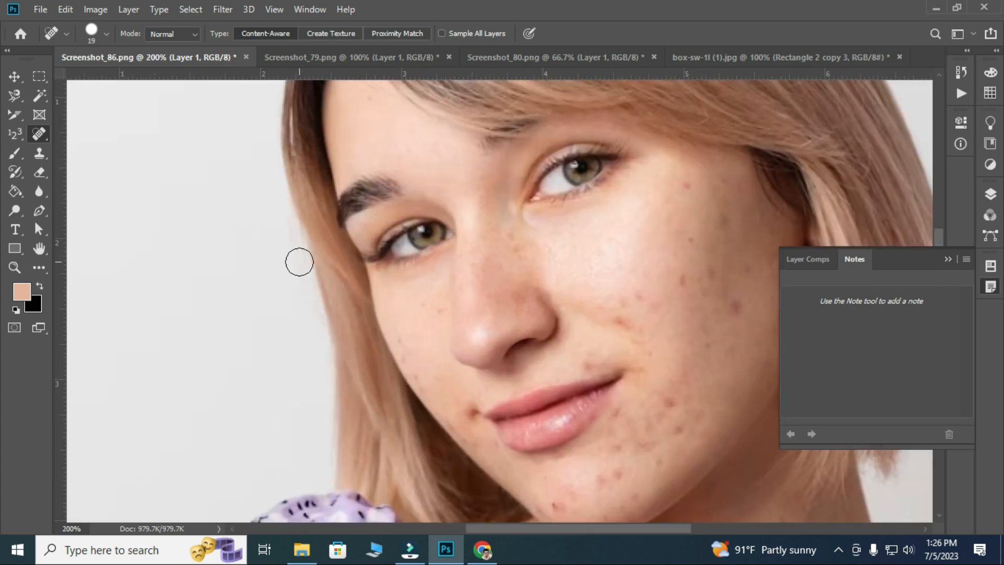
drag(424, 307, 235, 234)
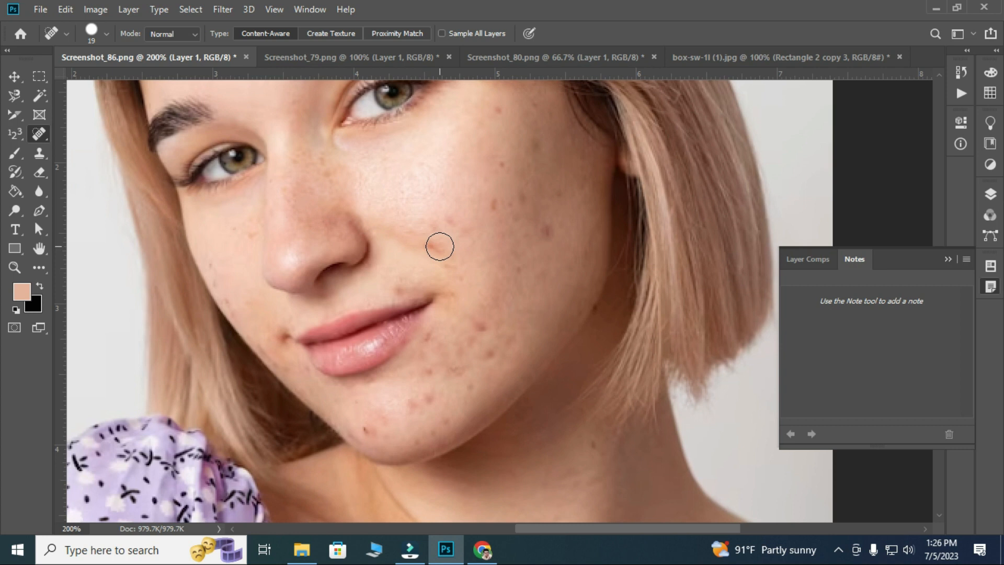
key(bracketright)
key(bracketright)
key(bracketright)
key(bracketright)
key(bracketleft)
key(bracketleft)
key(bracketleft)
key(bracketleft)
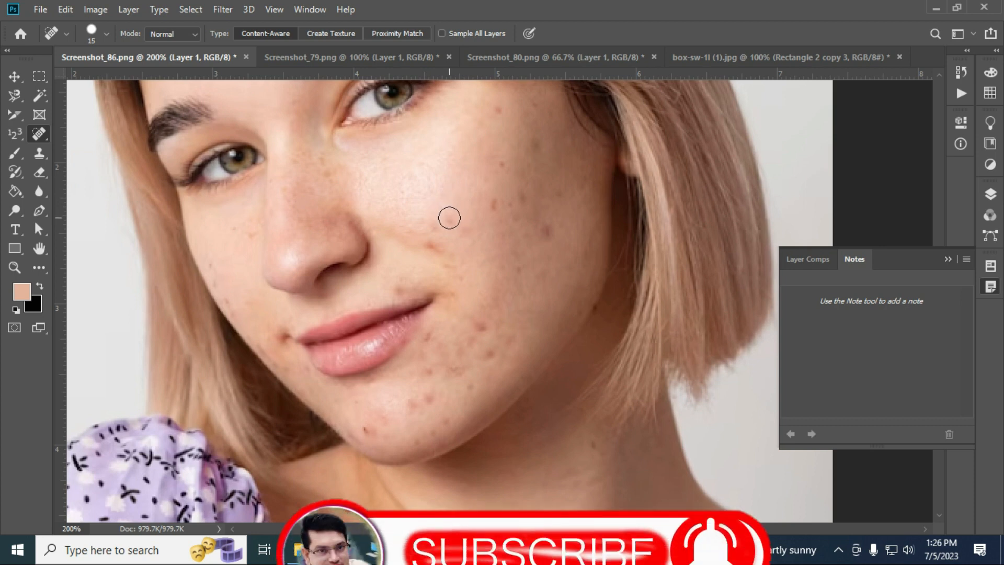
key(bracketleft)
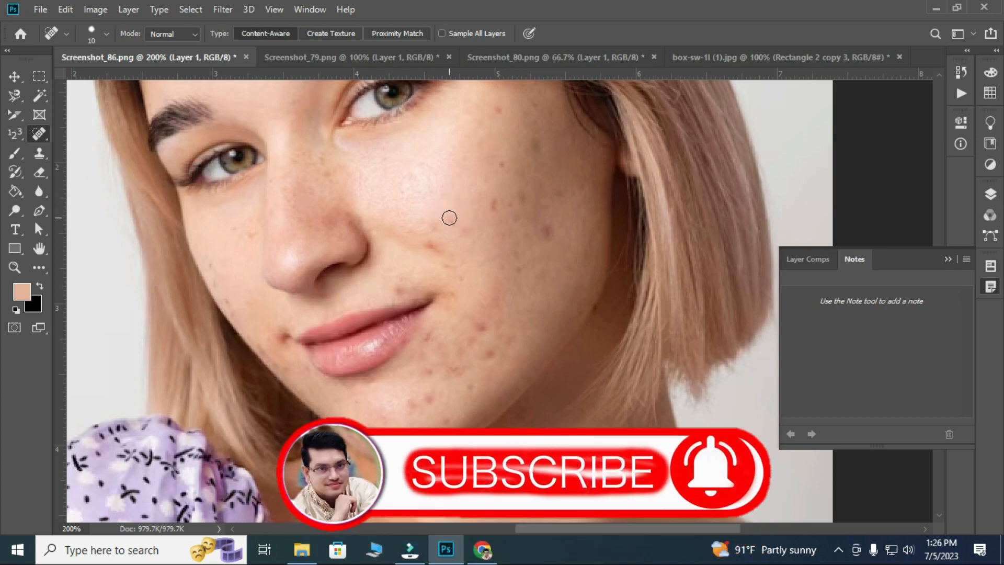
Remove the blemishes on the cheek, from below the eye to beside the nose, with the Spot Healing Brush.
click(449, 218)
click(501, 166)
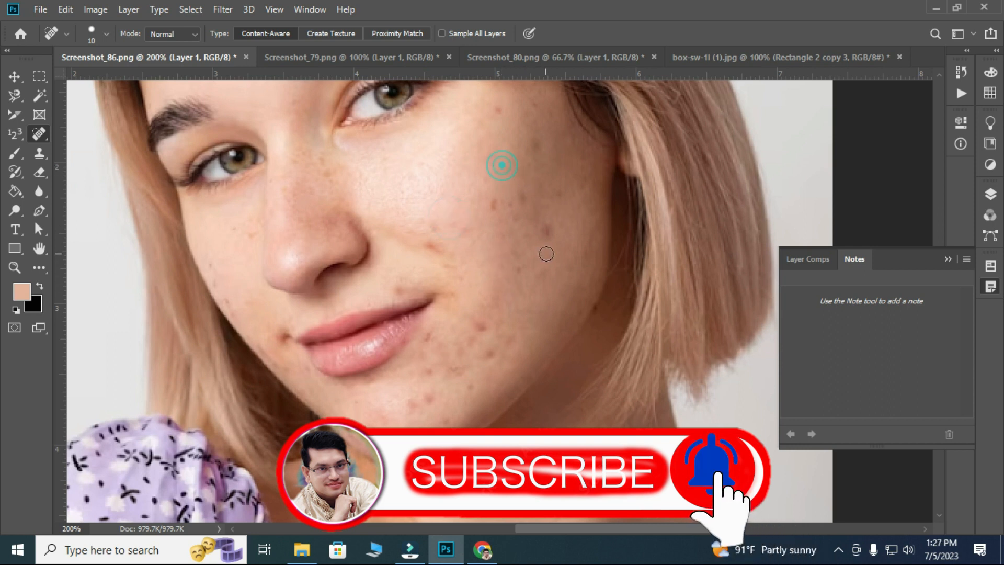
click(496, 110)
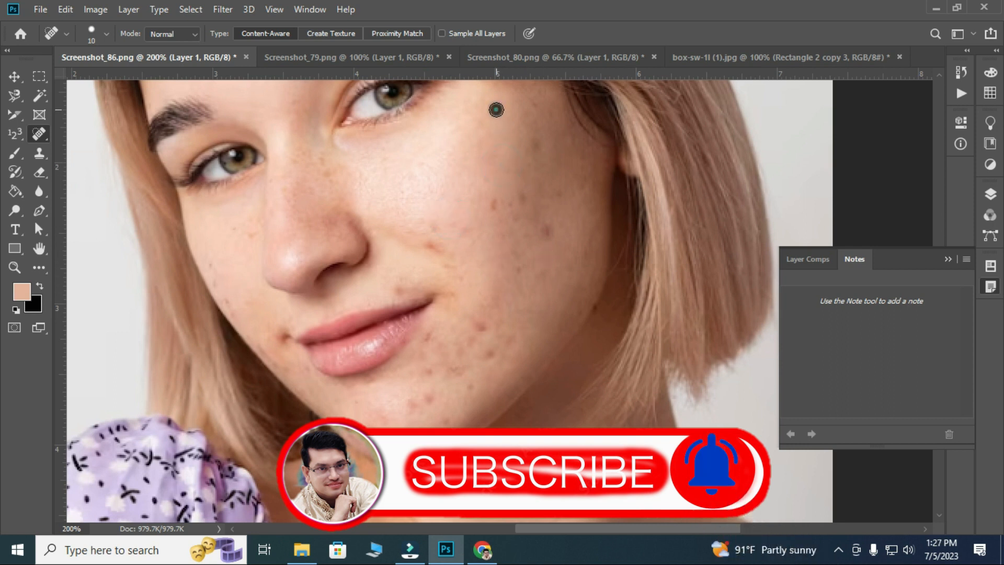
click(495, 205)
click(523, 199)
click(547, 231)
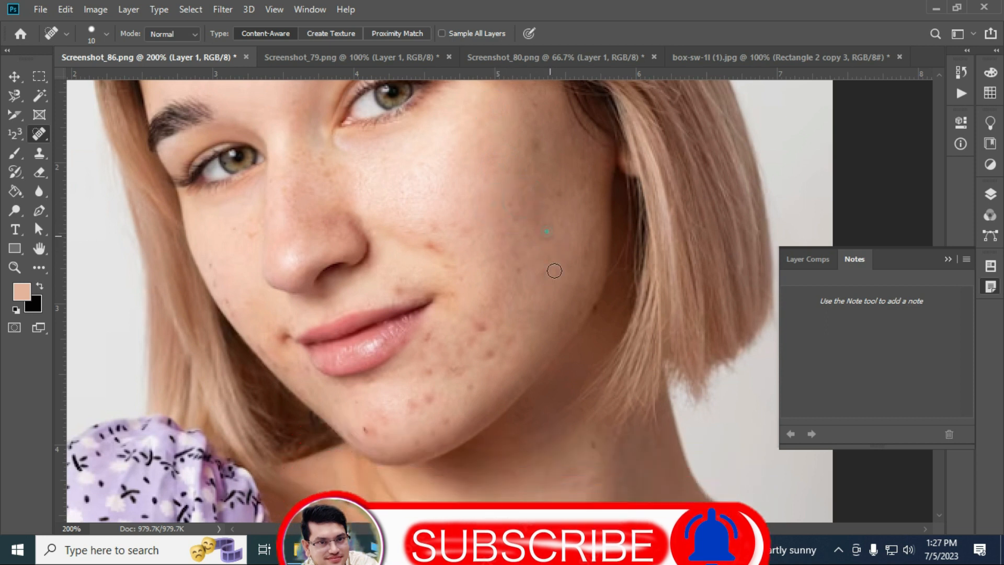
click(430, 244)
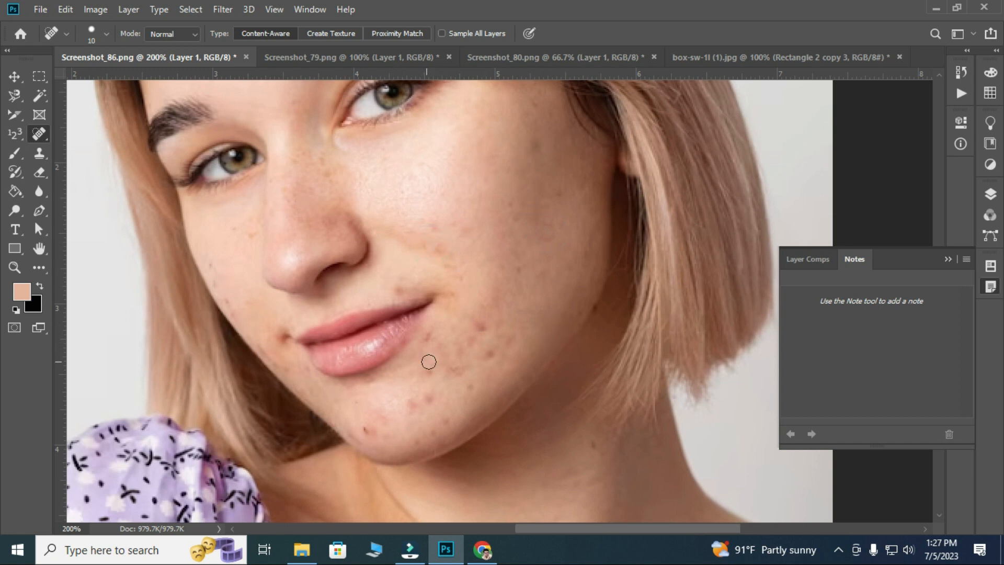
Heal the blemishes beside the mouth corner, the pair on the chin and the reddish cluster on the lower cheek.
click(430, 333)
click(430, 332)
drag(426, 396, 414, 403)
drag(481, 320, 471, 337)
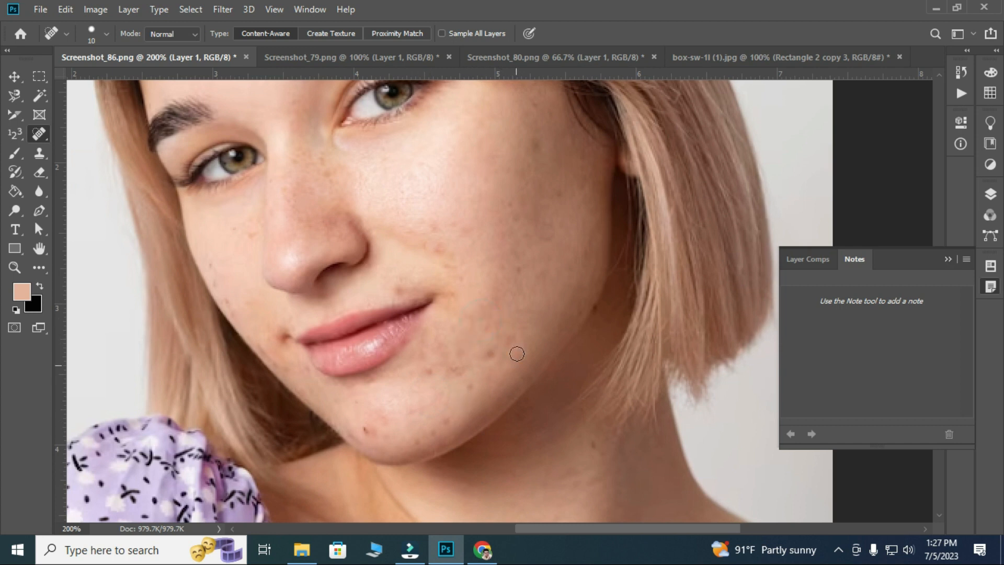
Heal the remaining blemishes on the lower cheek, chin and beside the mouth with the Spot Healing Brush.
click(492, 352)
click(489, 334)
click(439, 420)
click(467, 386)
click(484, 361)
click(507, 340)
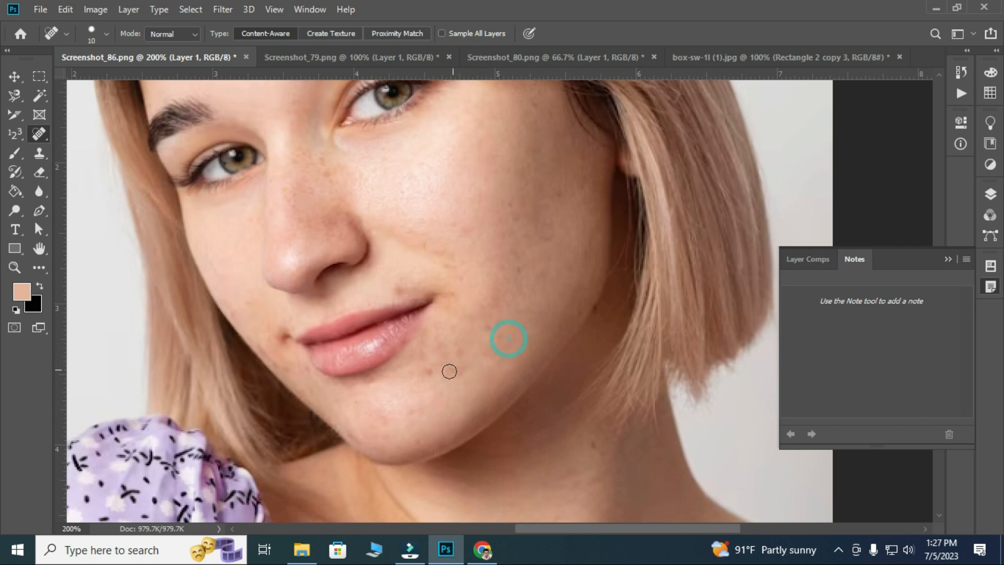
click(427, 370)
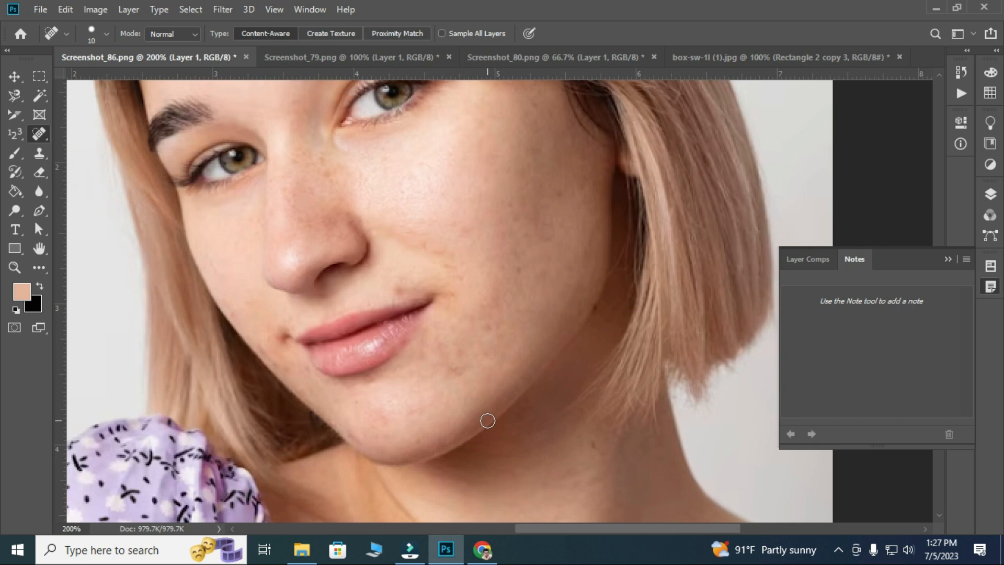
click(264, 362)
Switch to the Healing Brush tool and reduce its brush size to 9.
right_click(39, 134)
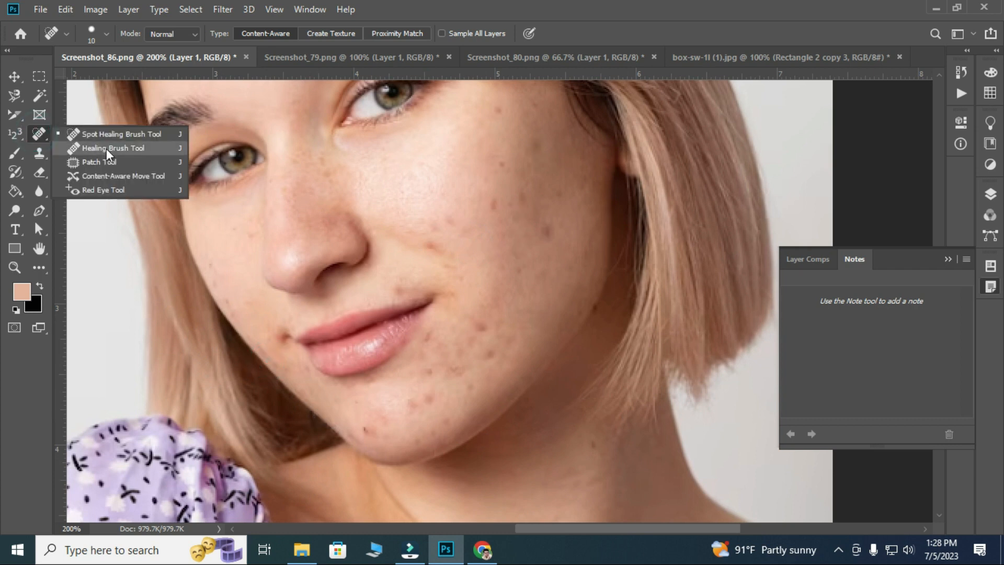
click(102, 149)
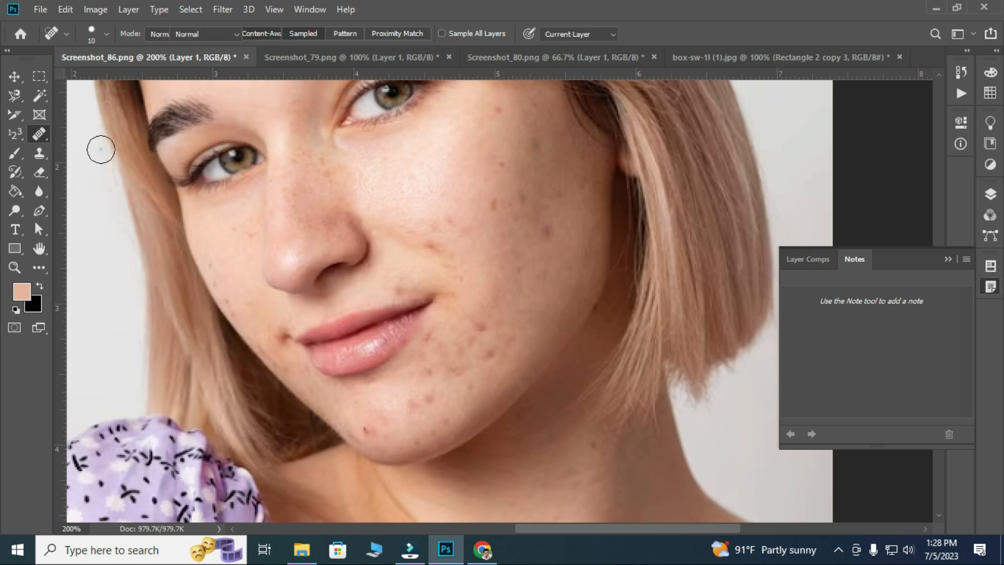
alt+click(99, 148)
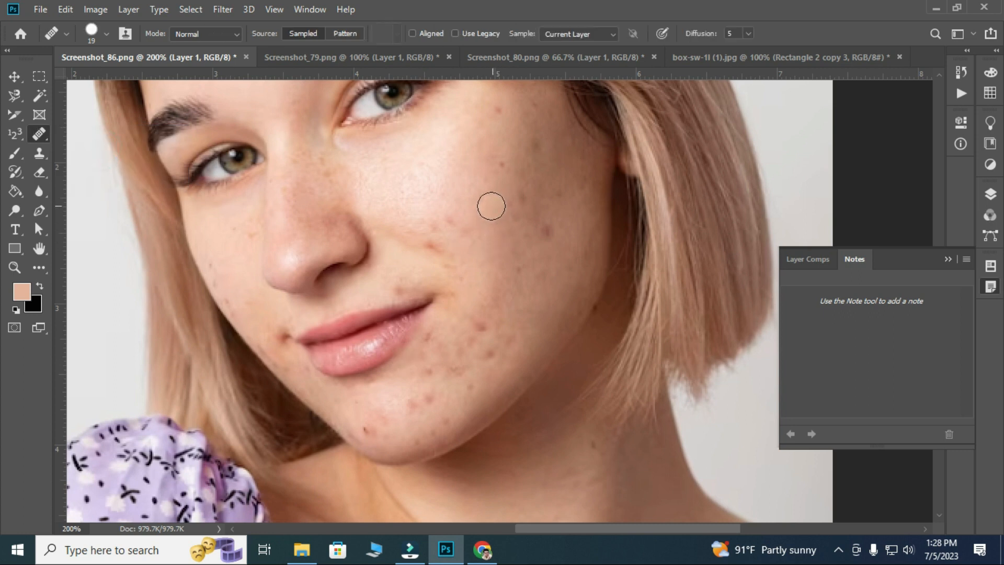
key(bracketleft)
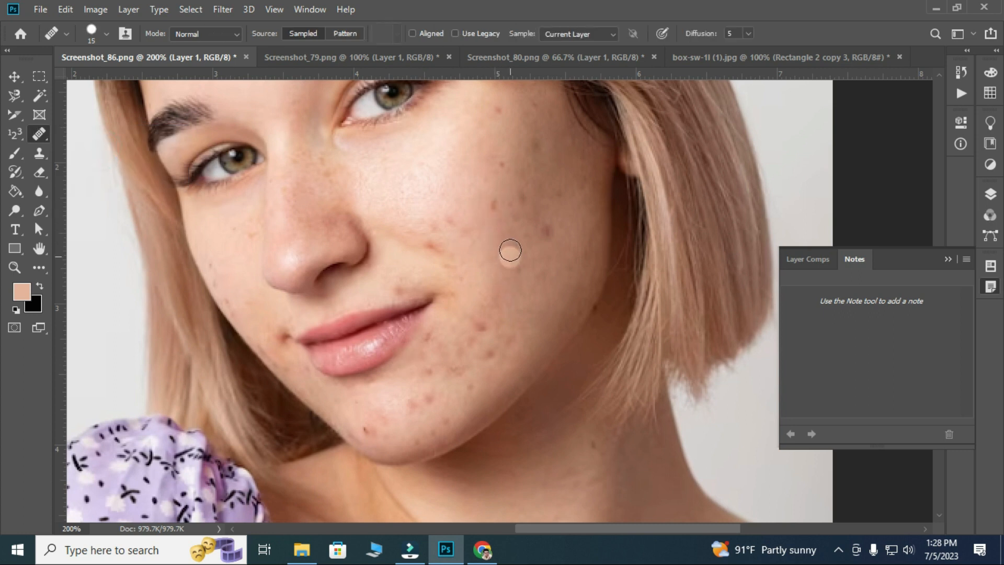
key(bracketleft)
key(bracketleft)
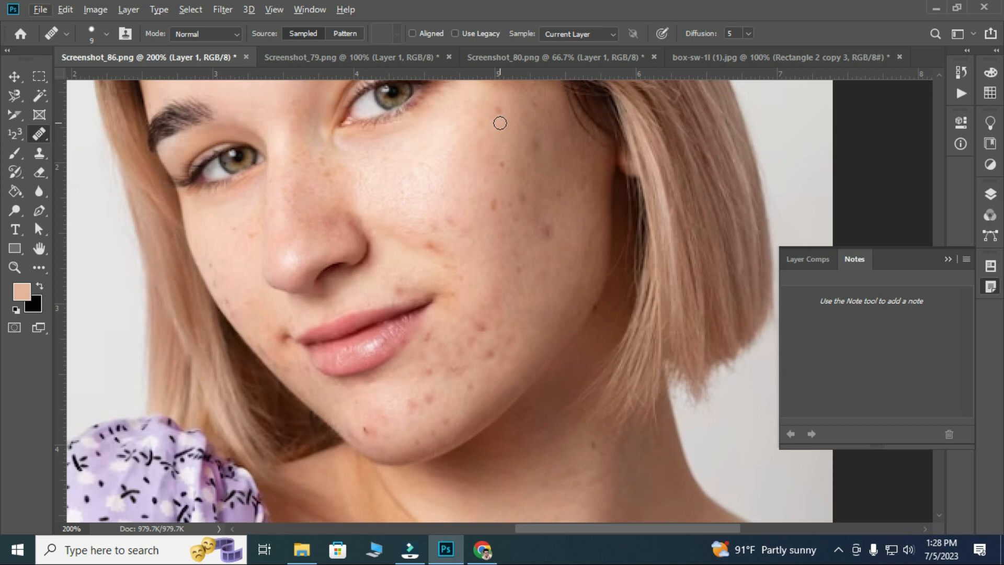
Sample clean skin below the outer eye corner and heal the small red spots down the upper cheek.
key(alt)
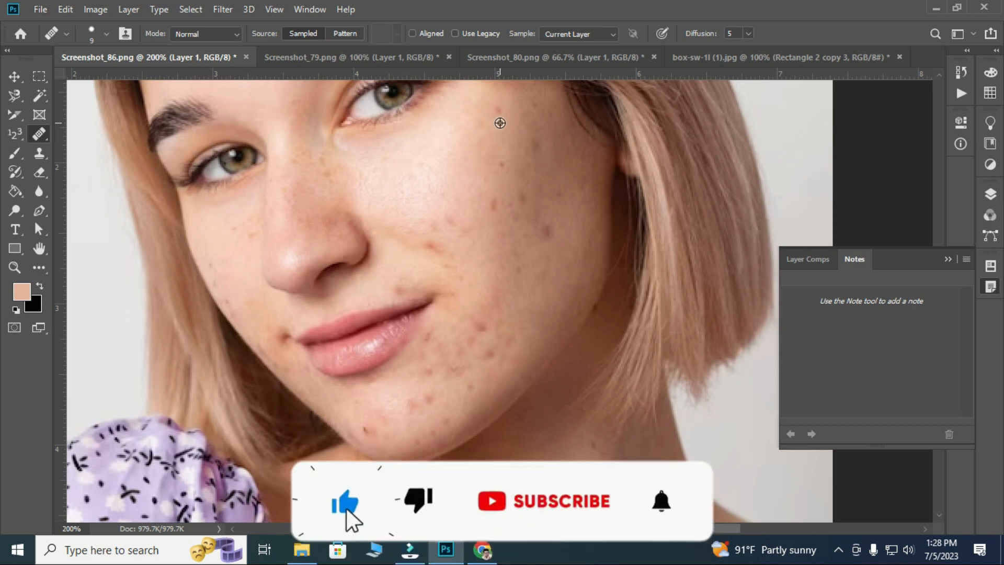
alt+click(500, 123)
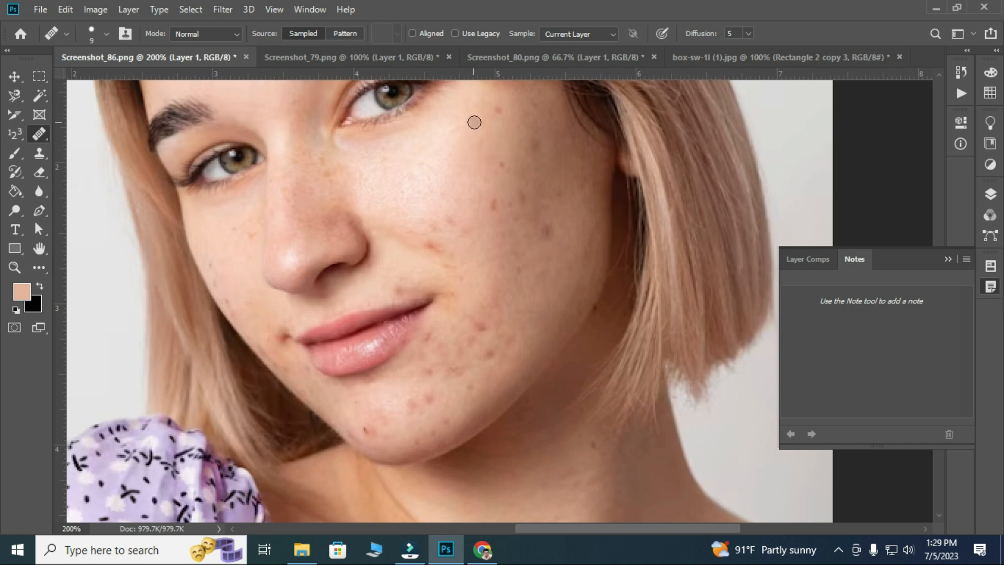
click(499, 112)
alt+click(499, 164)
click(492, 205)
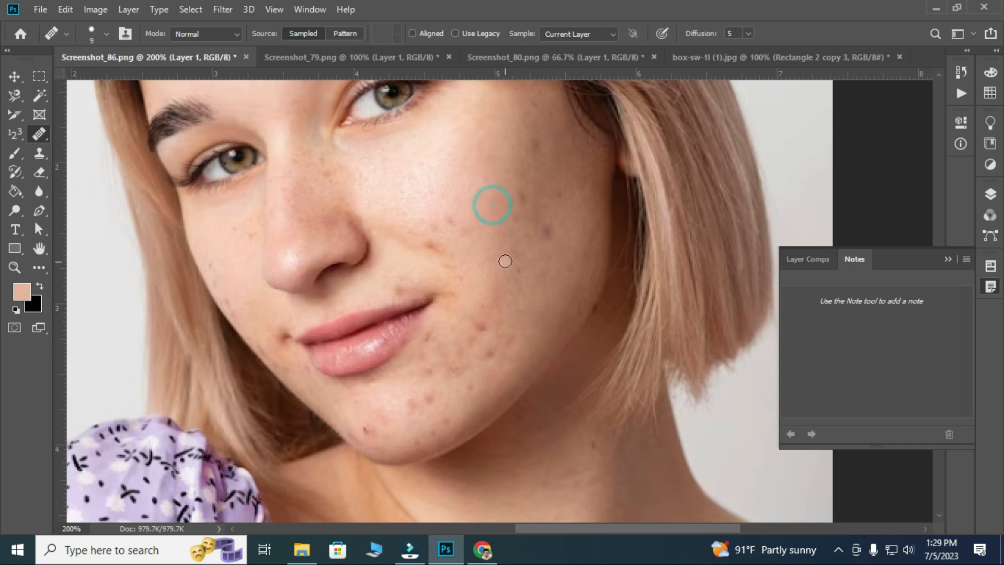
Heal the spots across the middle of the cheek and beside the nose with the Healing Brush.
click(486, 178)
click(520, 197)
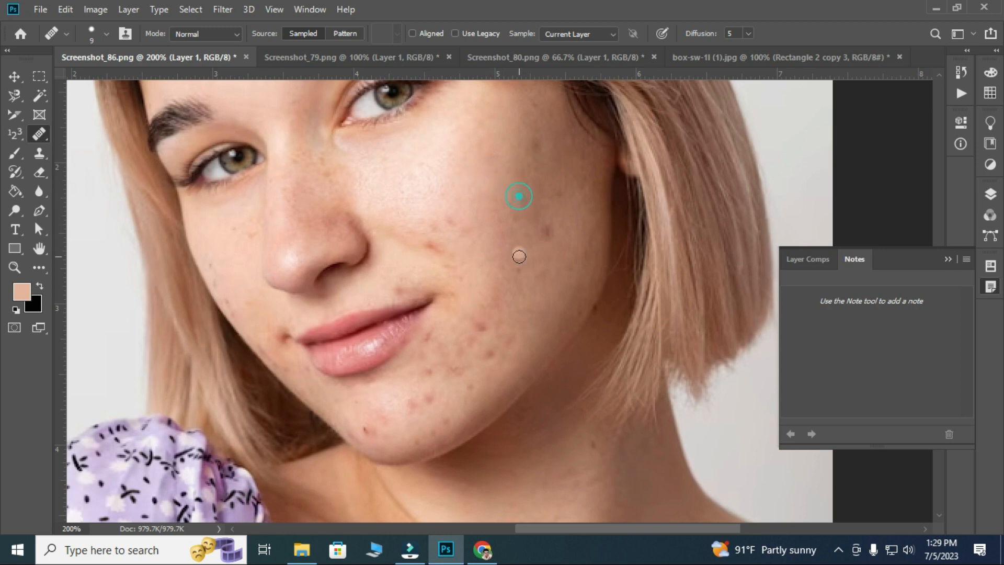
click(547, 230)
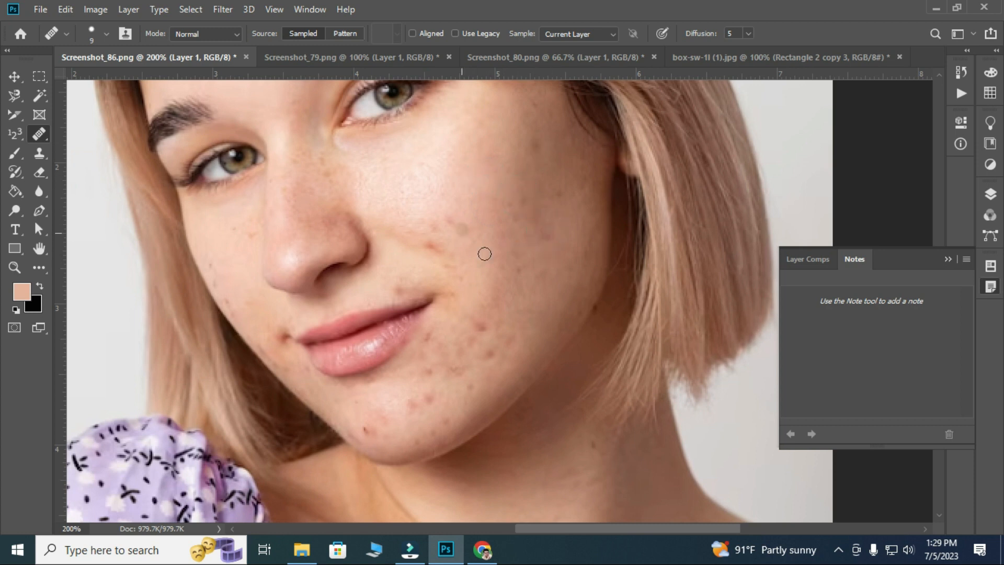
click(429, 245)
click(470, 197)
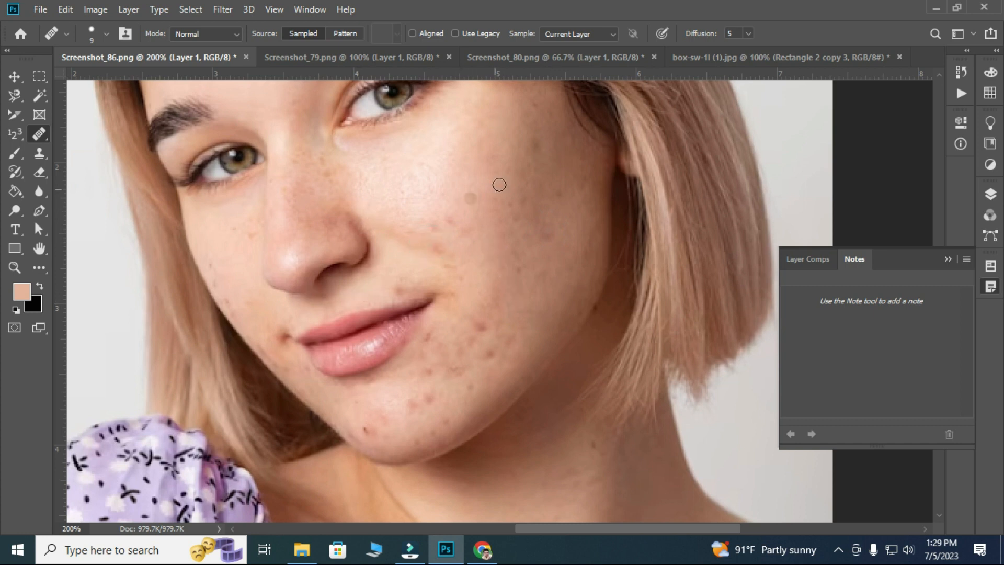
click(327, 176)
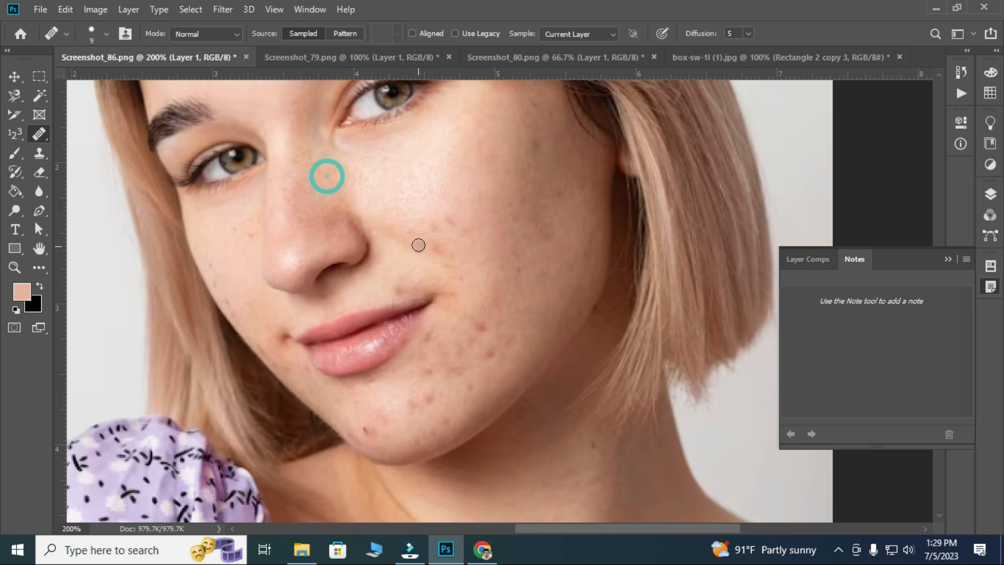
Switch to the Patch tool and undo the recent Healing Brush strokes on the face.
right_click(40, 137)
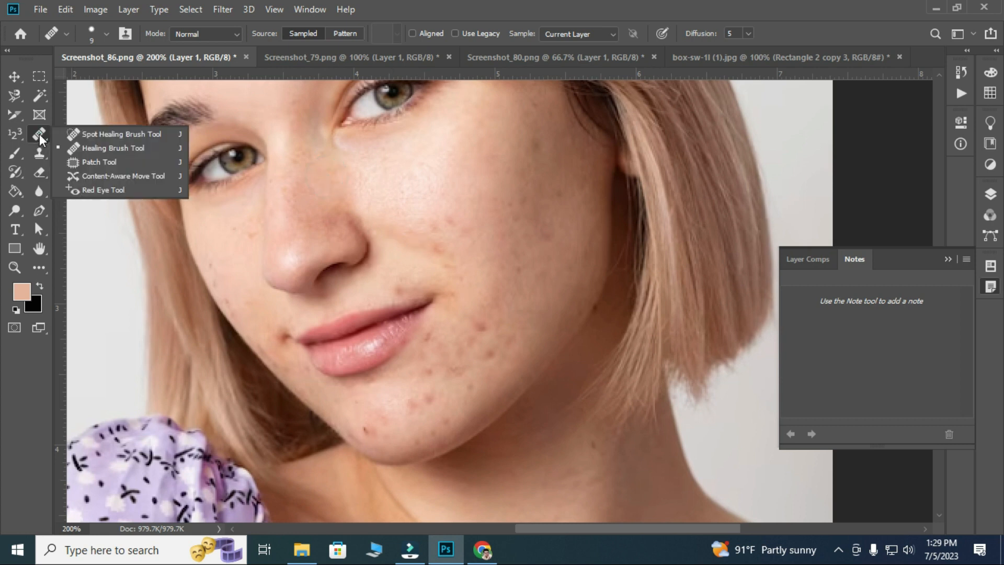
click(102, 163)
key(ctrl+z)
key(ctrl+z)
key(ctrl+z)
key(ctrl+z)
key(ctrl+z)
key(ctrl+z)
key(ctrl+d)
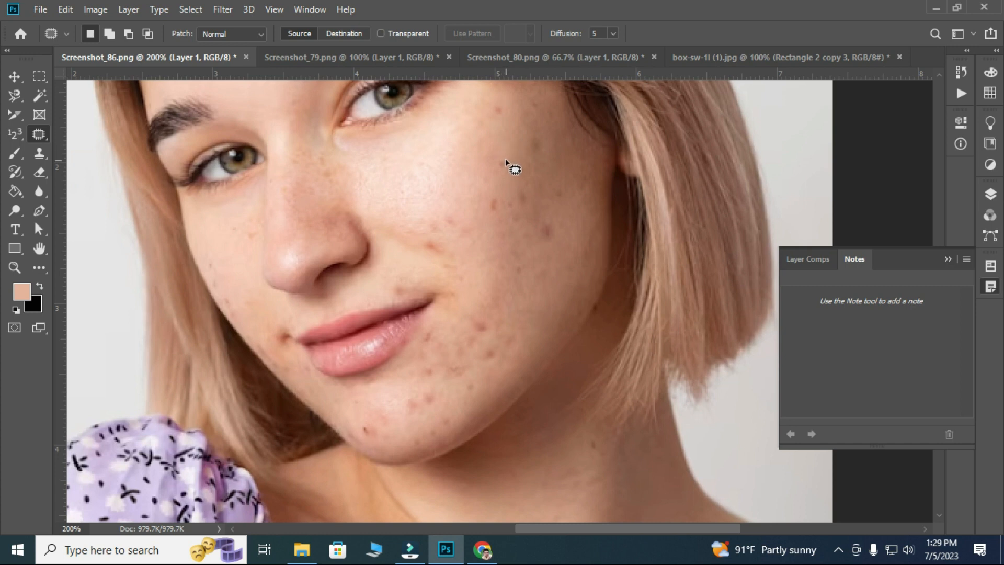
Patch the individual spots on the upper and middle cheek with clean skin from nearby areas.
mouse_move(498, 154)
mouse_down()
mouse_move(495, 164)
mouse_move(510, 168)
mouse_move(499, 156)
mouse_up()
drag(492, 171, 549, 263)
key(ctrl+d)
mouse_move(495, 110)
mouse_down()
mouse_move(511, 128)
mouse_move(504, 110)
mouse_move(506, 137)
mouse_up()
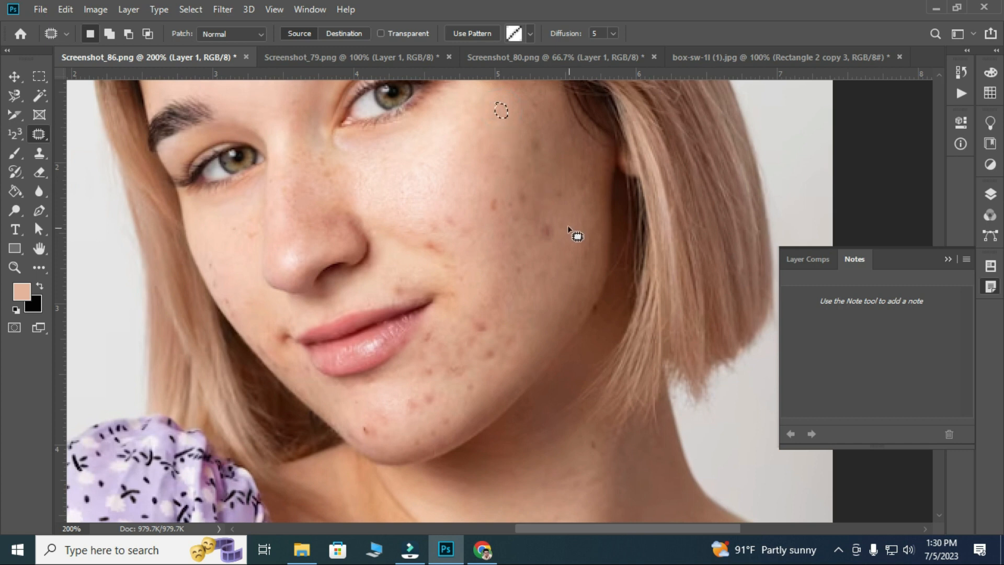
mouse_move(496, 192)
mouse_down()
mouse_move(489, 197)
mouse_move(504, 209)
mouse_move(495, 196)
mouse_up()
click(489, 186)
mouse_move(544, 221)
mouse_down()
mouse_move(555, 239)
mouse_move(549, 225)
mouse_move(554, 277)
mouse_move(552, 262)
mouse_up()
Patch the marks beside the nose and the large blemish cluster on the lower cheek, and clear the selection.
drag(443, 250, 430, 236)
drag(434, 242, 531, 303)
mouse_move(447, 211)
mouse_down()
mouse_move(478, 296)
mouse_move(497, 299)
mouse_up()
mouse_move(479, 312)
mouse_down()
mouse_move(447, 337)
mouse_move(439, 368)
mouse_move(448, 385)
mouse_move(494, 368)
mouse_move(505, 342)
mouse_move(495, 319)
mouse_move(474, 313)
mouse_move(480, 341)
mouse_move(459, 213)
mouse_up()
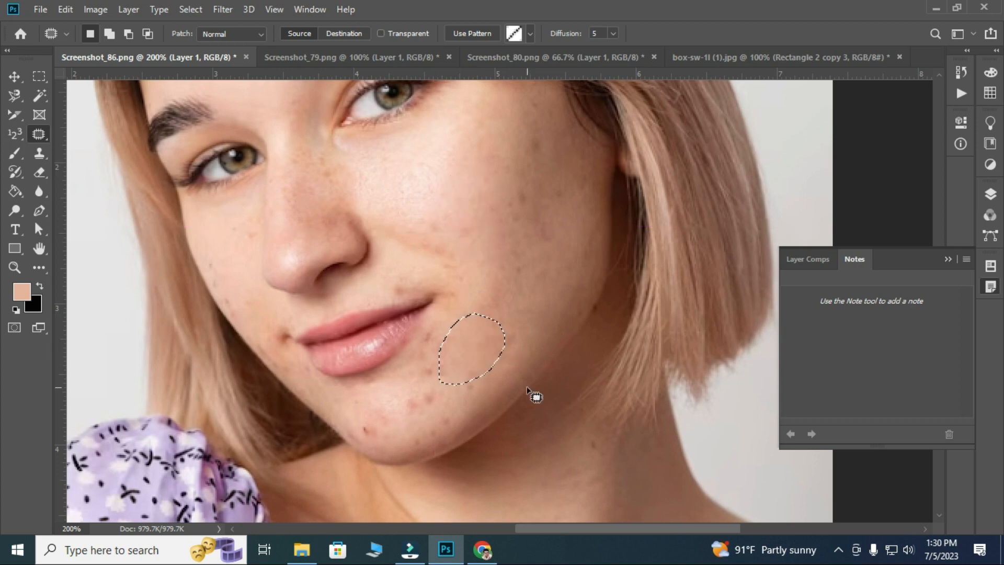
click(529, 394)
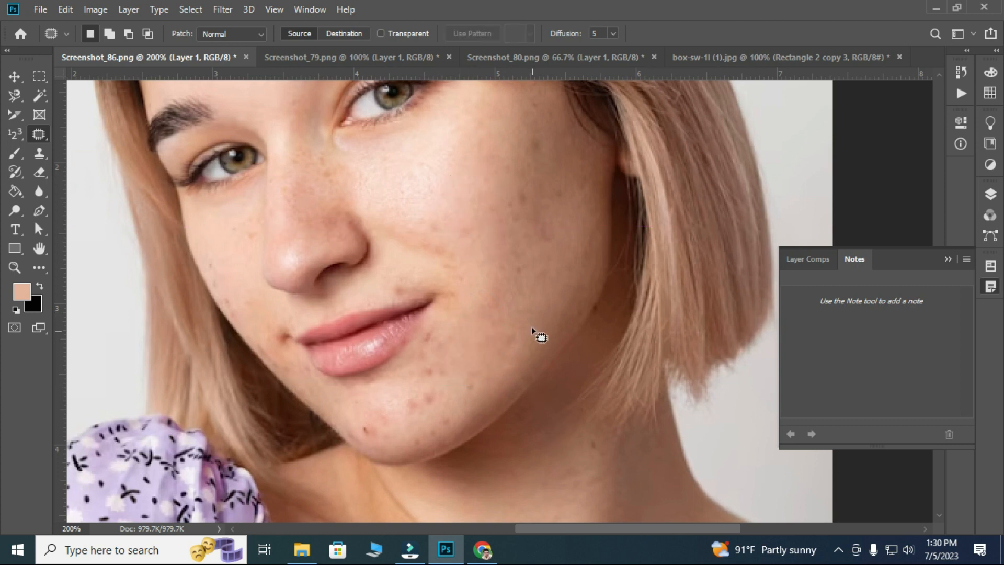
Patch a large oval area of the outer cheek, plus the blemishes below the mouth corner and on the chin.
mouse_move(524, 173)
mouse_down()
mouse_move(497, 228)
mouse_move(515, 274)
mouse_move(562, 246)
mouse_move(566, 188)
mouse_move(527, 170)
mouse_up()
drag(518, 219, 461, 182)
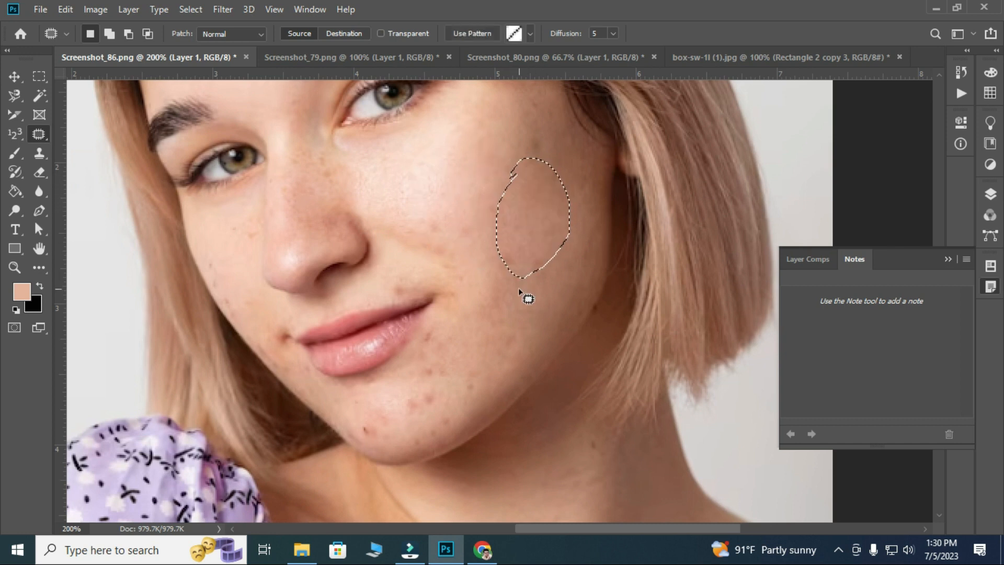
click(528, 335)
mouse_move(429, 379)
mouse_down()
mouse_move(414, 399)
mouse_move(465, 361)
mouse_up()
mouse_move(396, 391)
mouse_down()
mouse_move(423, 401)
mouse_move(403, 385)
mouse_up()
mouse_move(415, 403)
mouse_down()
mouse_move(436, 401)
mouse_move(438, 420)
mouse_up()
drag(371, 413, 426, 433)
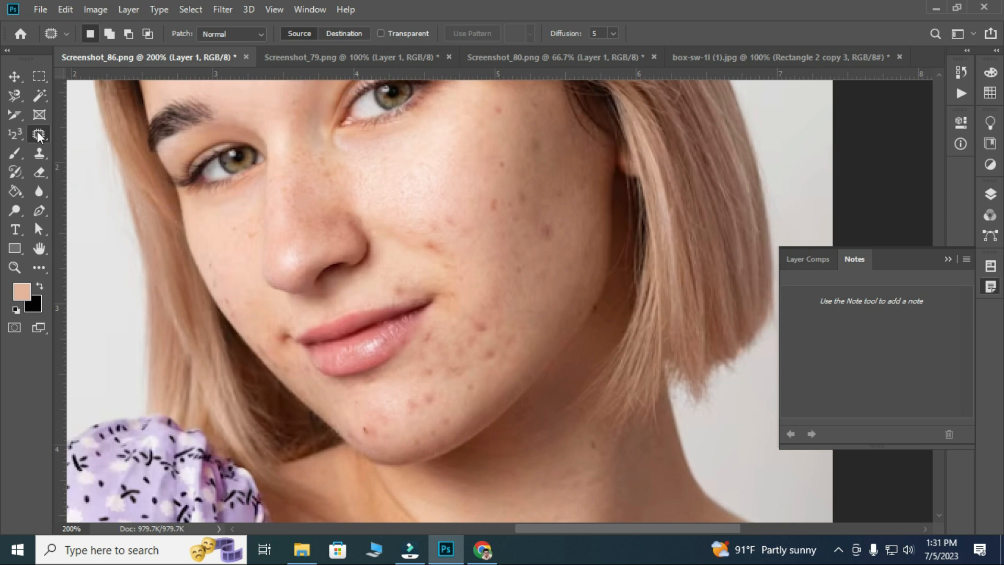
Switch to the Content-Aware Move tool and open the landscape image Screenshot_81.
right_click(37, 134)
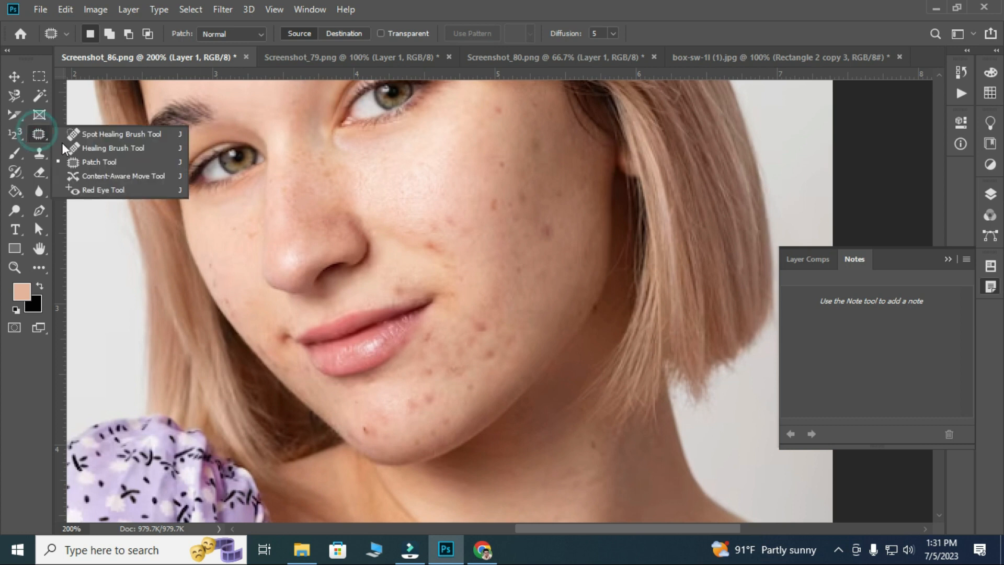
click(99, 176)
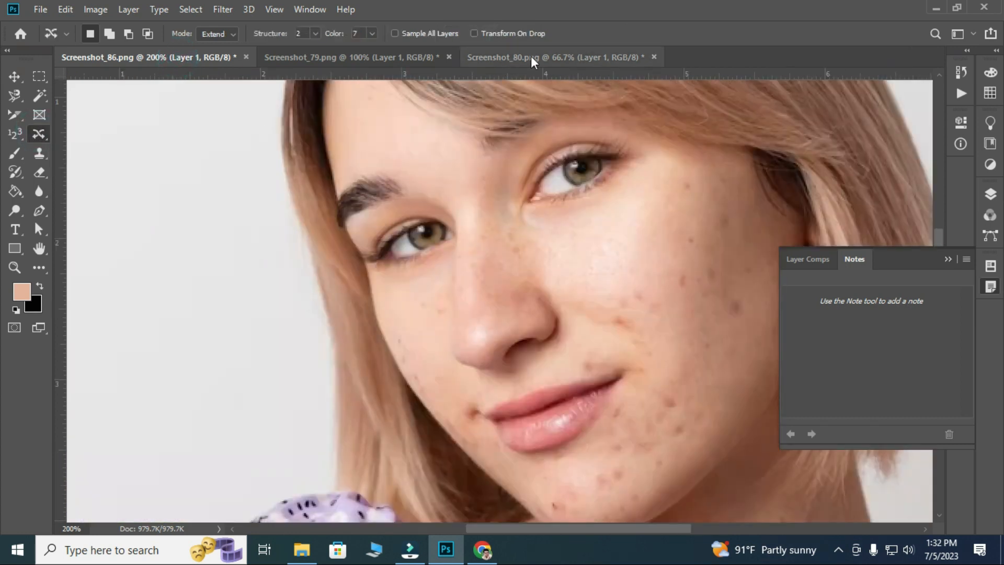
click(40, 11)
click(58, 37)
scroll(264, 202, up, 3)
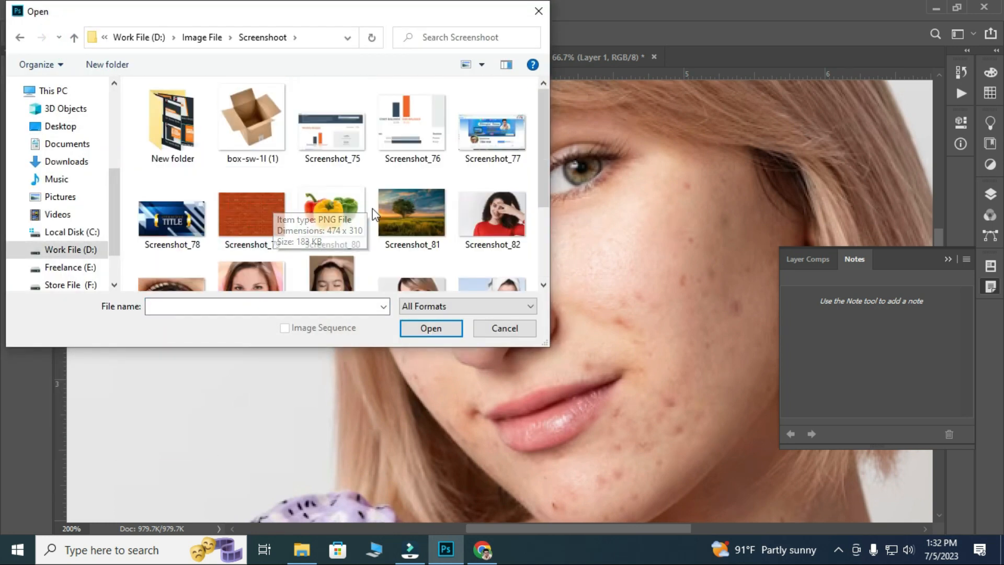
click(419, 210)
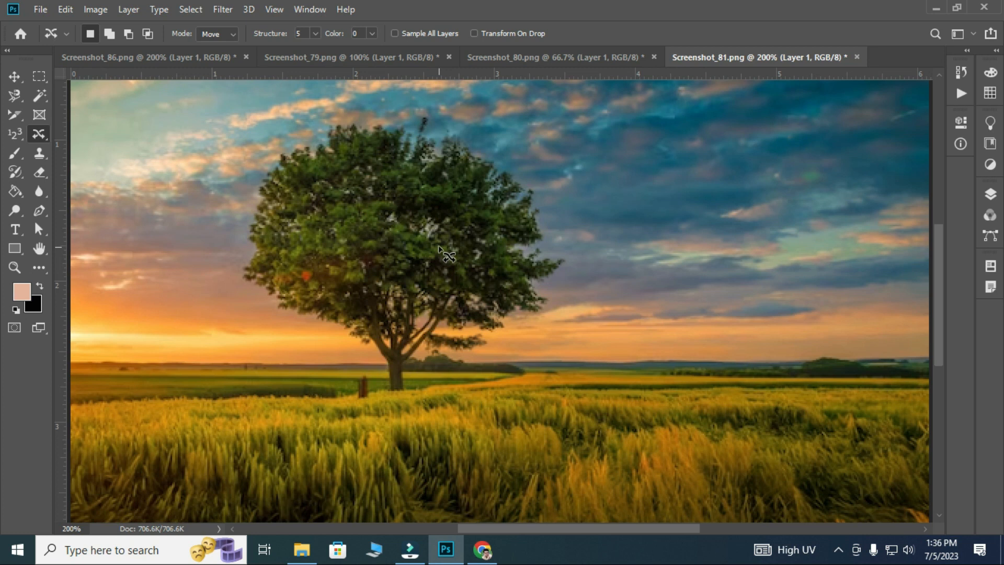
Outline the tree and its trunk with a loose freehand selection using the Content-Aware Move tool.
scroll(296, 151, up, 1)
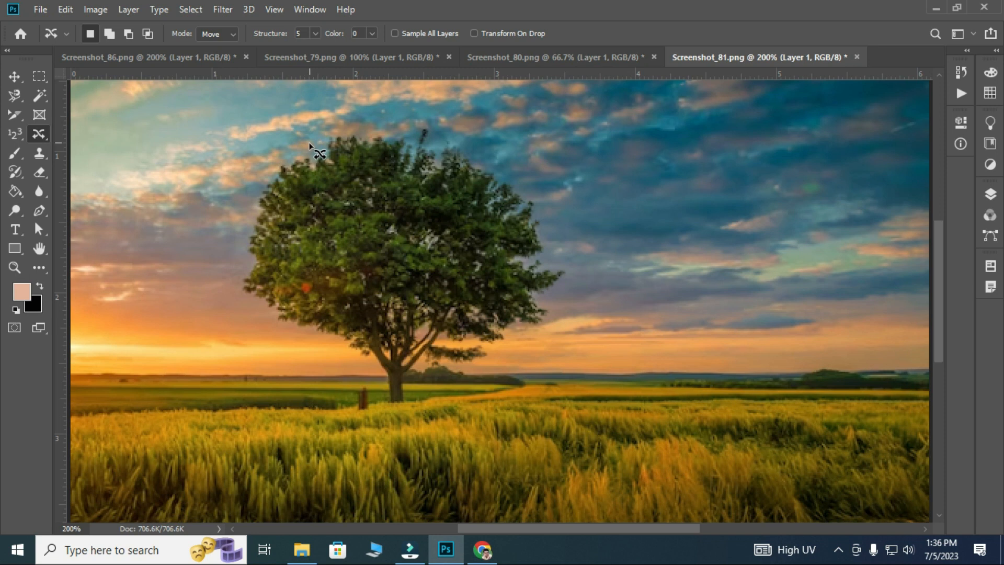
drag(322, 142, 266, 158)
drag(247, 223, 236, 278)
drag(262, 309, 296, 338)
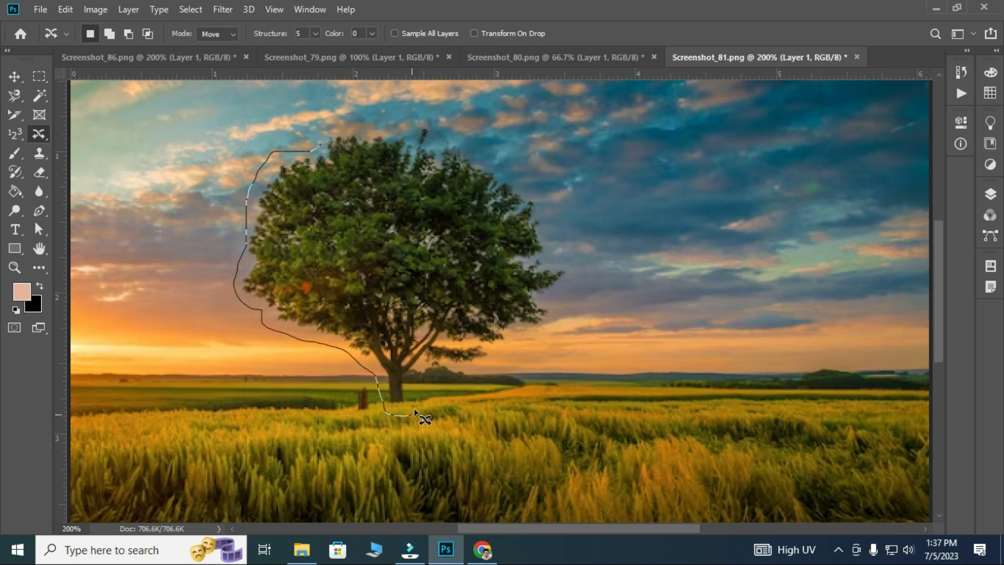
mouse_move(450, 368)
mouse_down()
mouse_move(487, 361)
mouse_move(510, 340)
mouse_up()
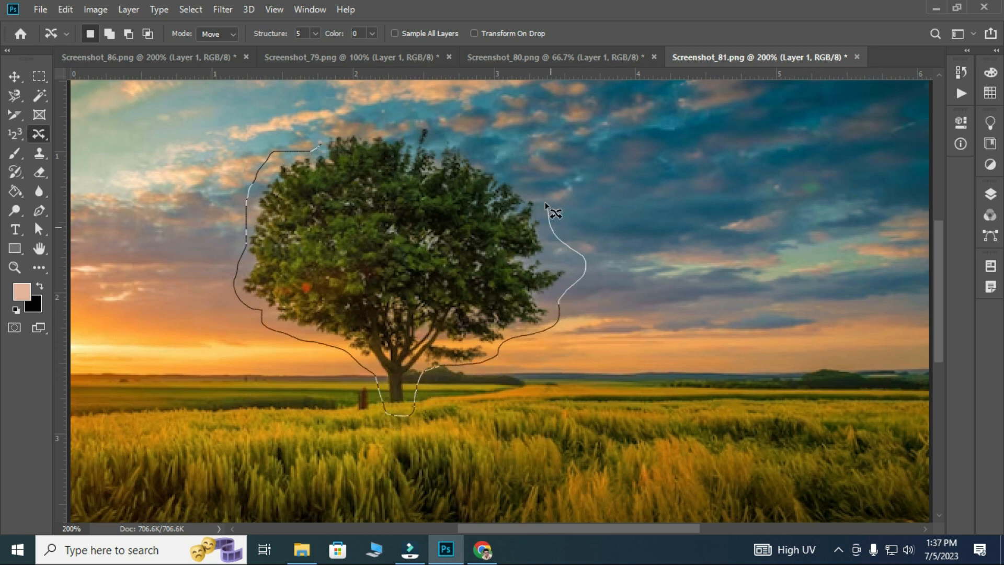
drag(341, 124, 337, 126)
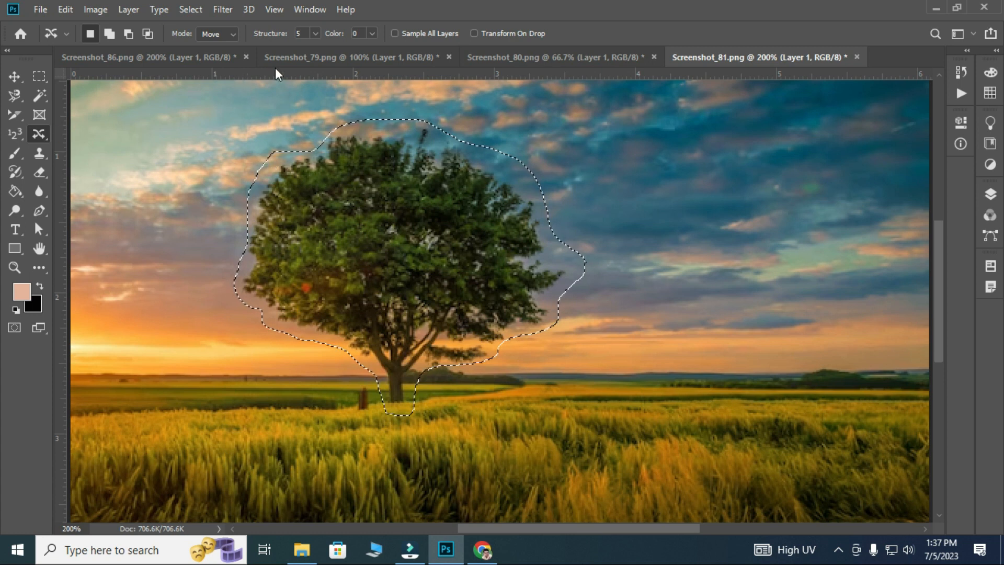
Try moving the selected tree to the right side of the landscape, deselect it, and undo both changes.
drag(459, 244, 735, 243)
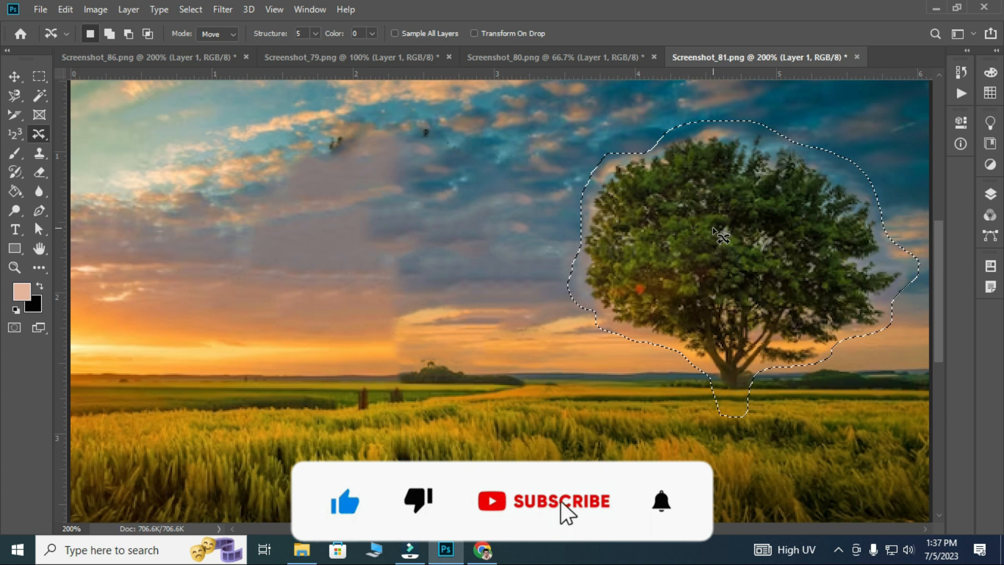
key(ctrl+d)
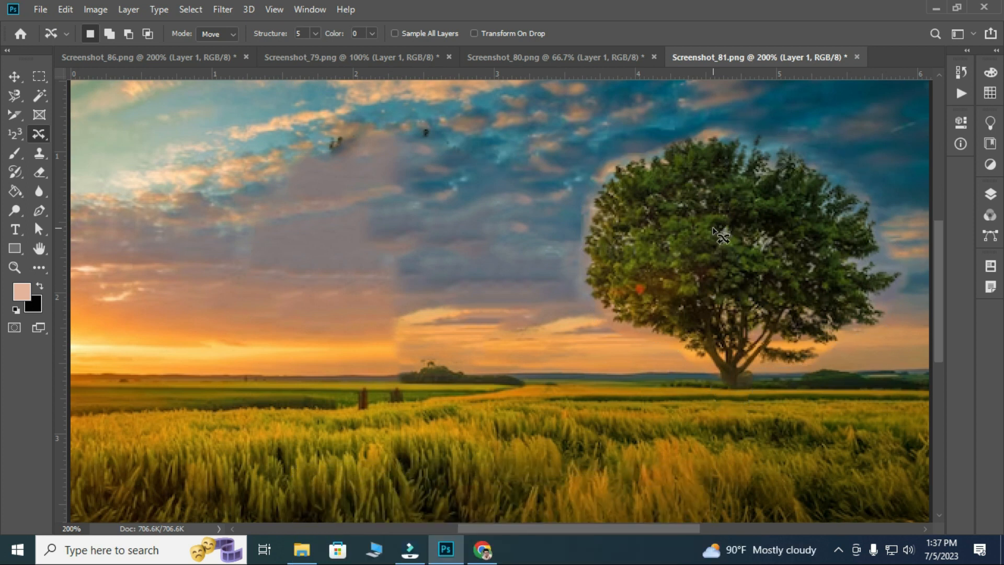
key(ctrl+z)
key(ctrl+z)
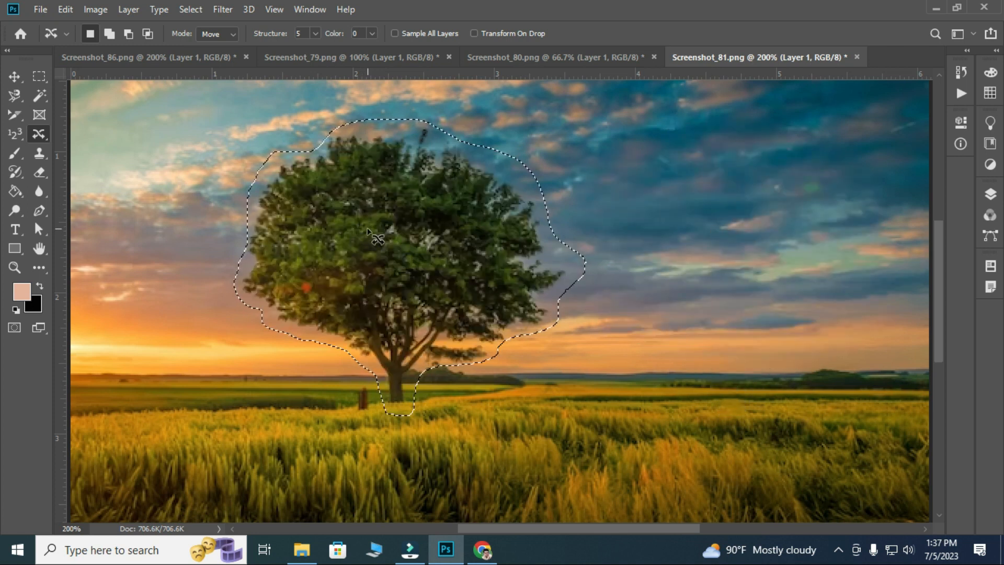
Set the Content-Aware Move structure to 3 and move the selected tree to the right side of the landscape.
click(316, 33)
click(316, 51)
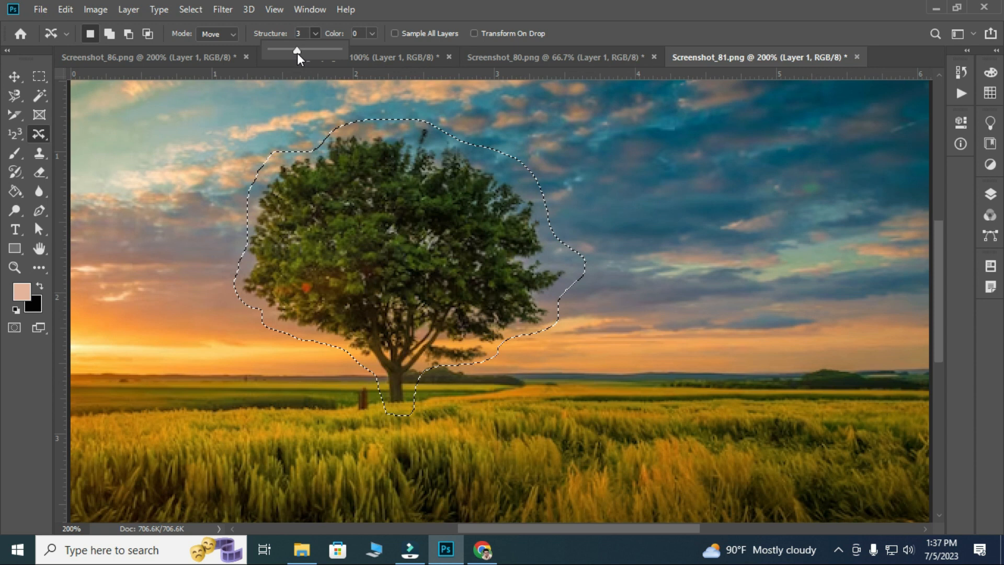
drag(390, 232, 713, 233)
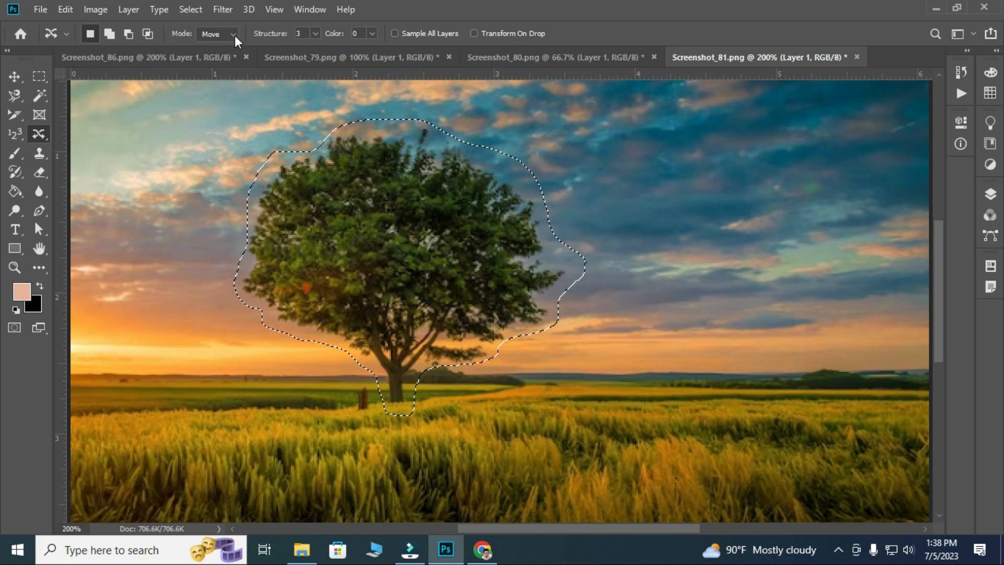
Switch the Content-Aware Move mode to Extend, try duplicating the selected tree on the opposite side of the landscape, and undo the copy.
click(234, 35)
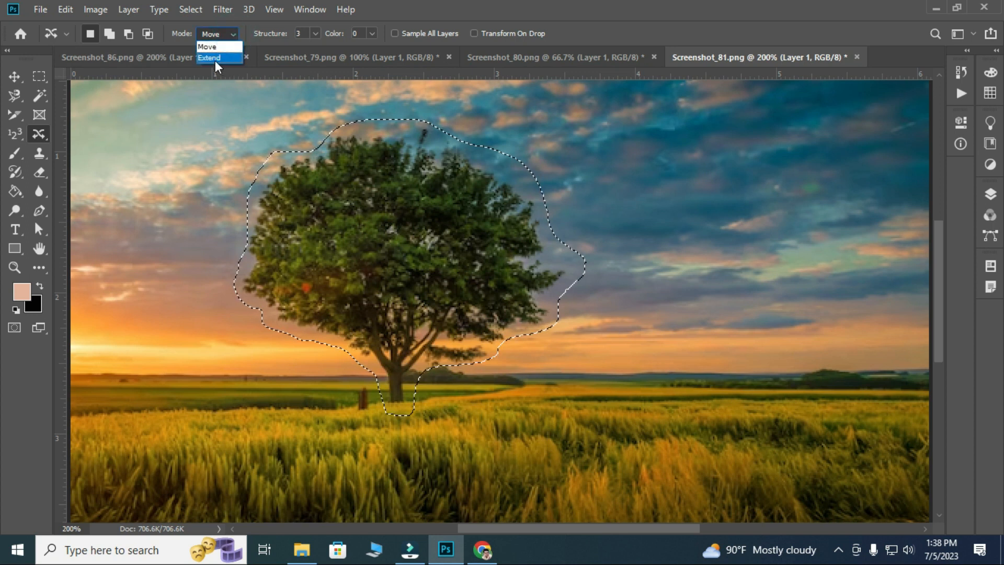
click(215, 58)
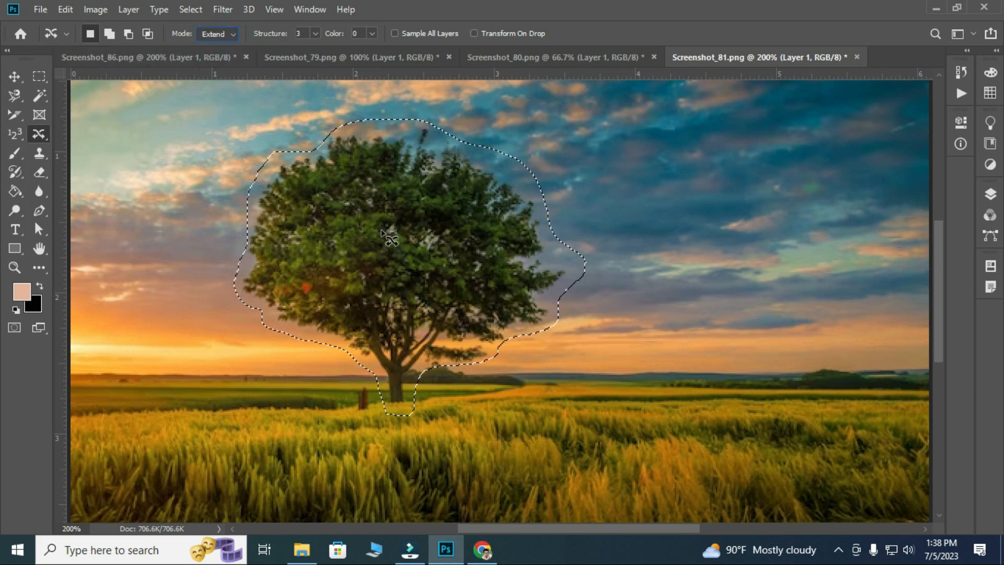
drag(474, 240, 726, 233)
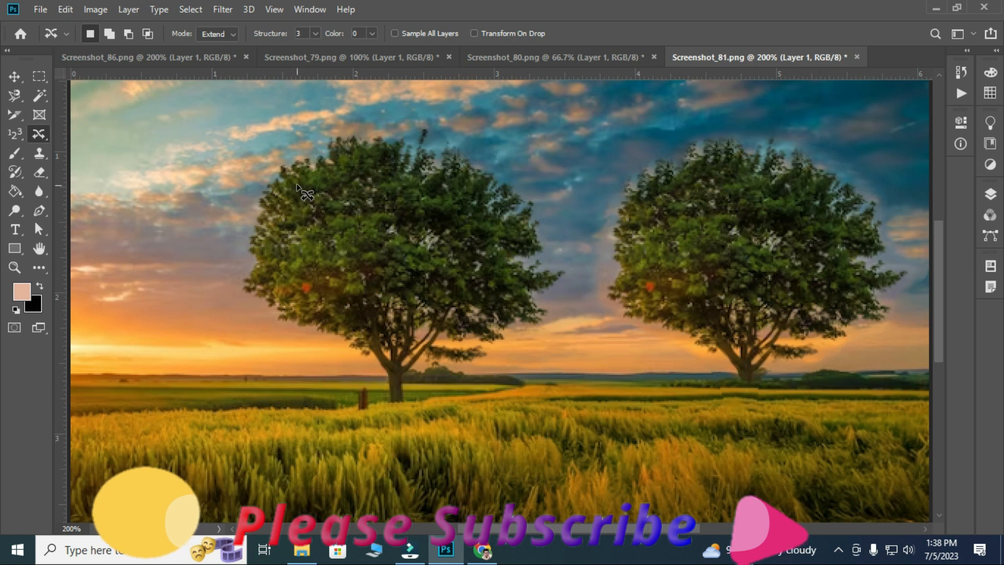
key(ctrl+z)
Enable Transform On Drop, place a scaled-down copy of the tree on the right side of the landscape, commit it, and deselect.
click(474, 33)
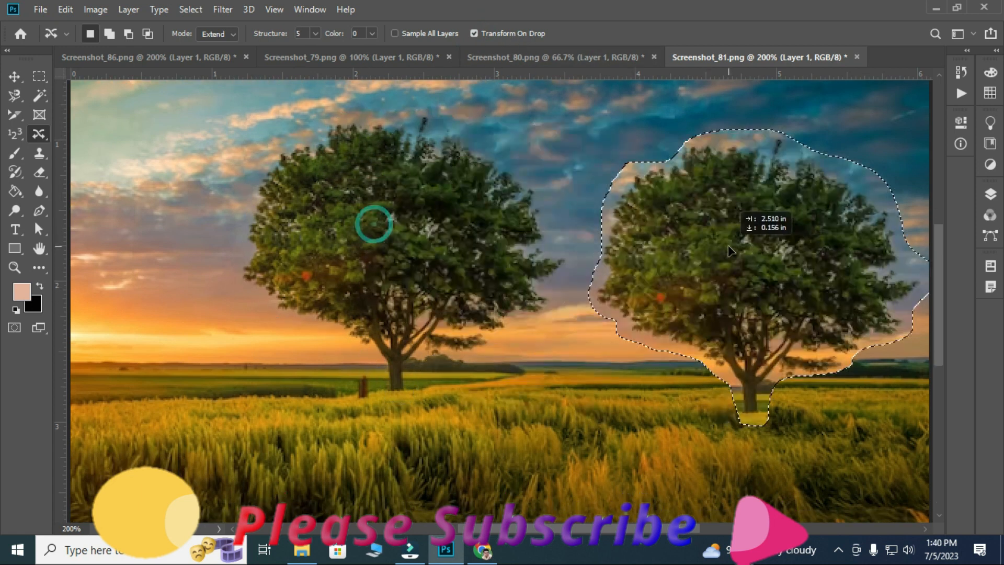
drag(731, 251, 713, 226)
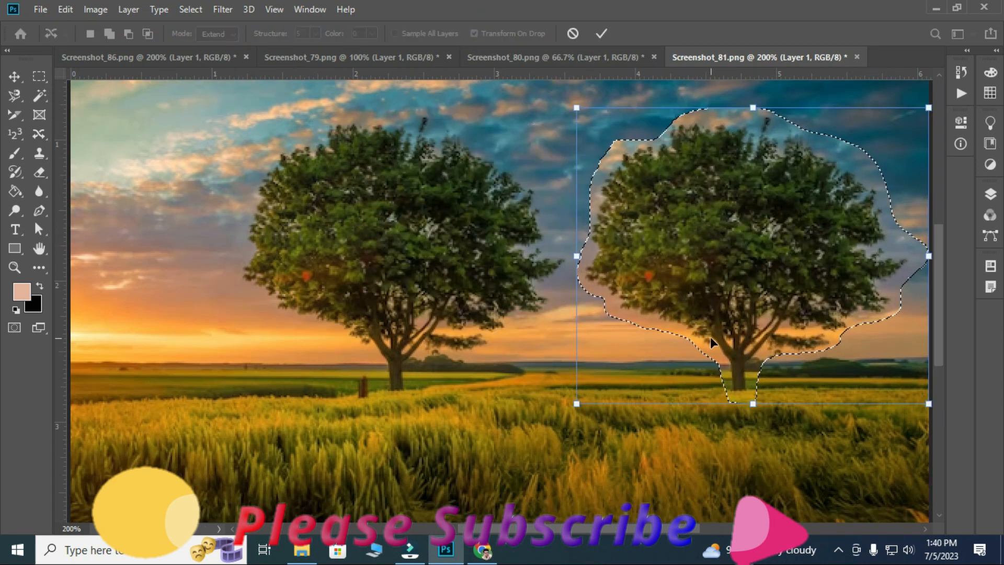
drag(927, 106, 816, 202)
drag(699, 291, 765, 272)
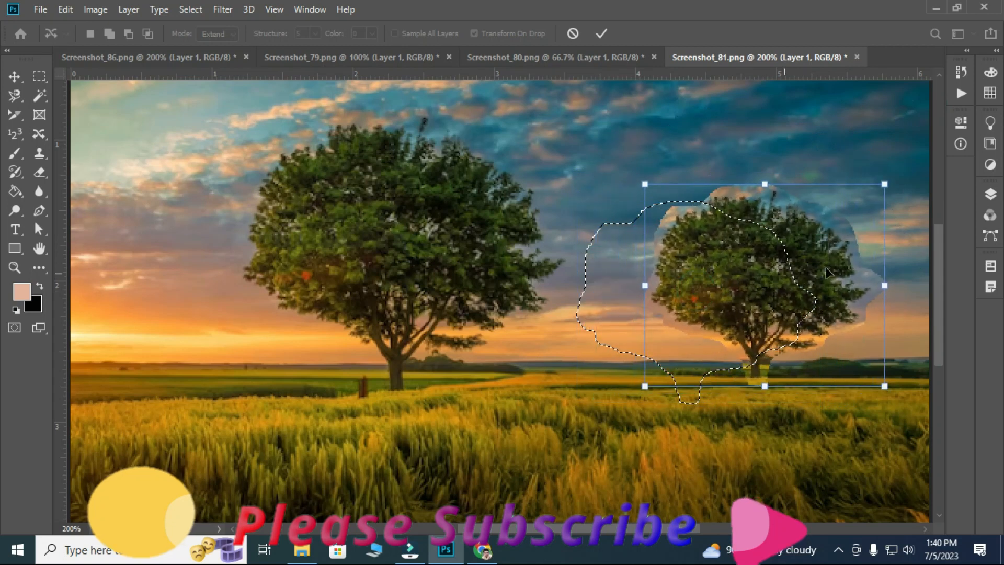
drag(885, 183, 871, 194)
drag(766, 286, 782, 293)
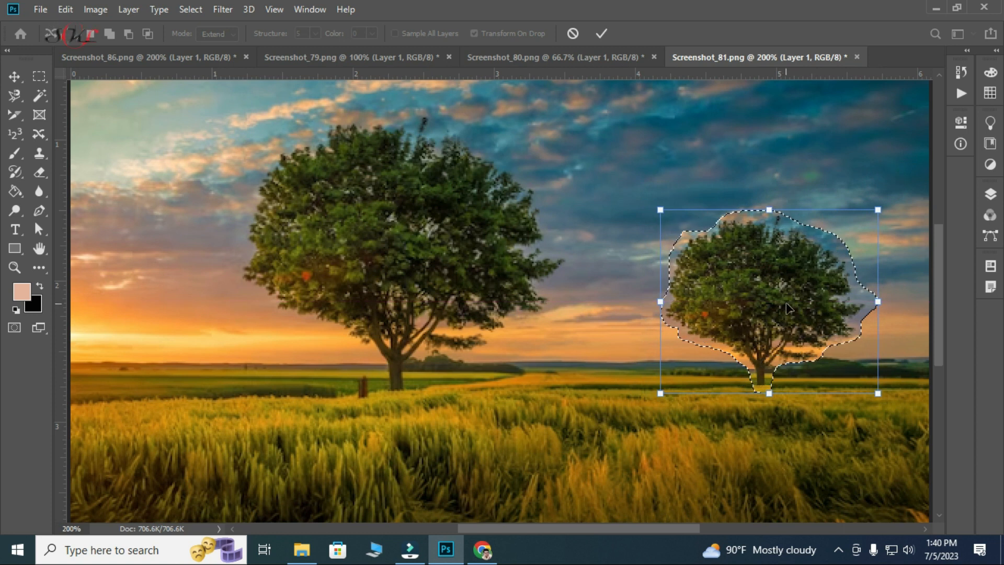
key(Return)
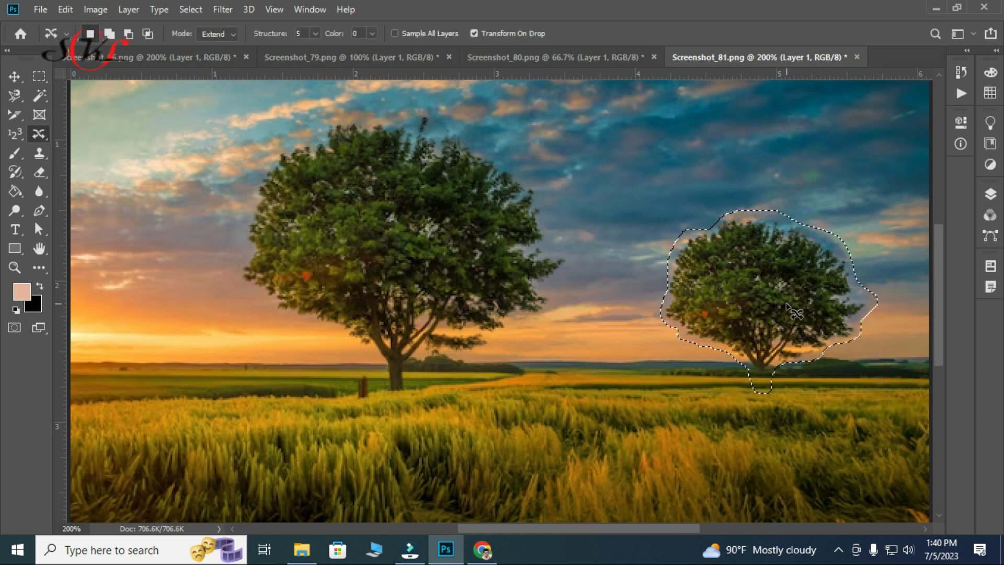
key(ctrl+d)
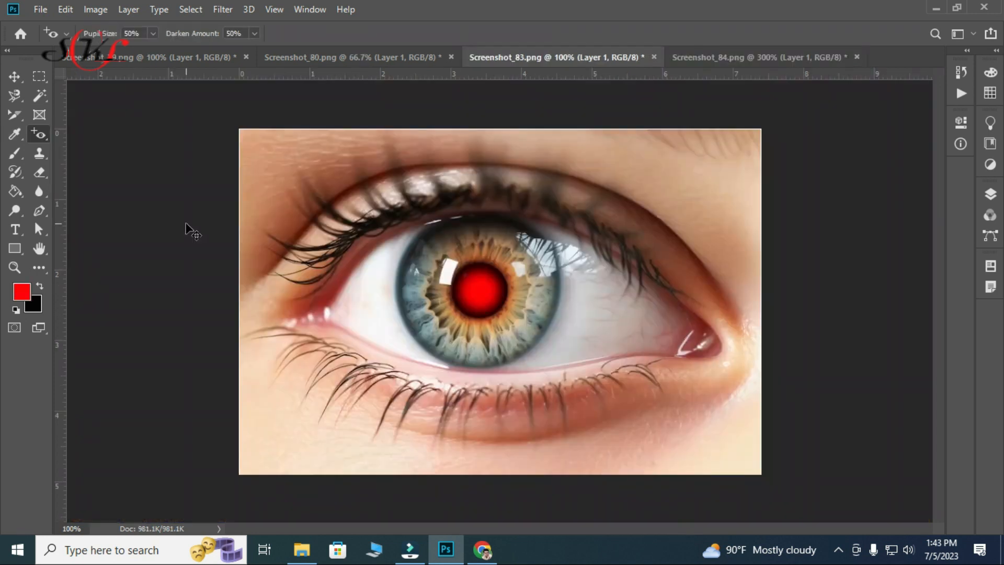
Correct the red pupil in the close-up eye image with the Red Eye tool, and switch to the portrait Screenshot_84.
key(ctrl+minus)
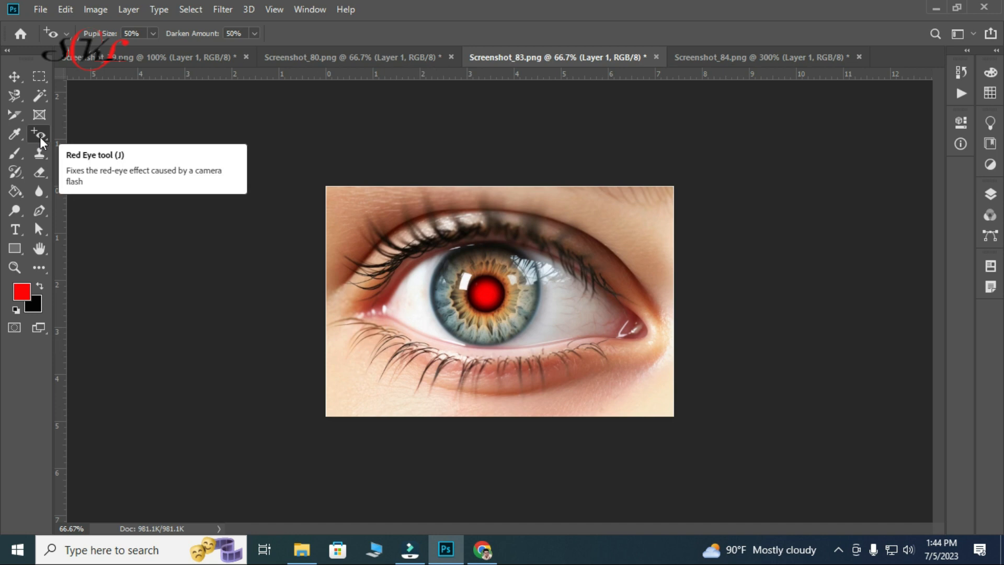
drag(435, 244, 553, 344)
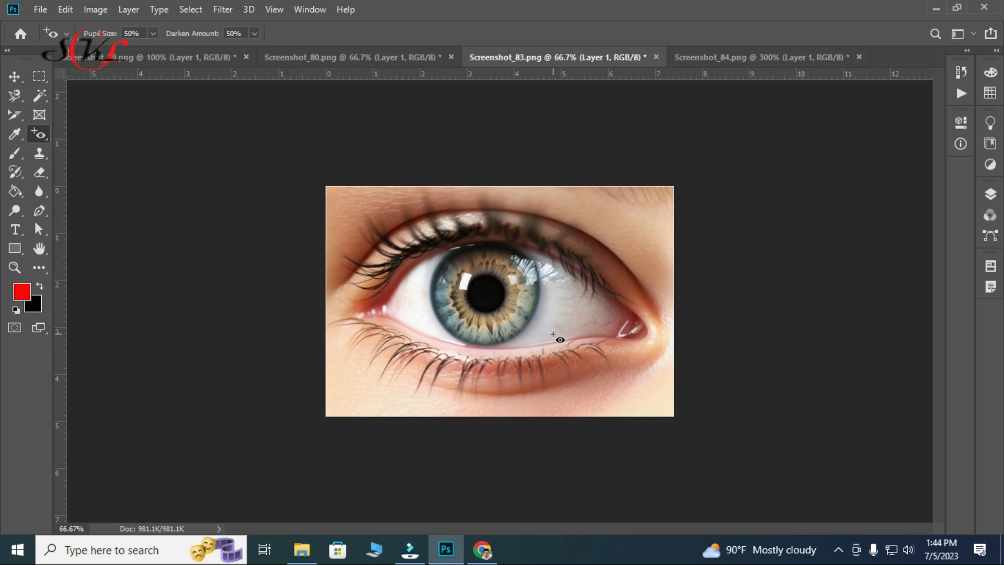
key(ctrl+Tab)
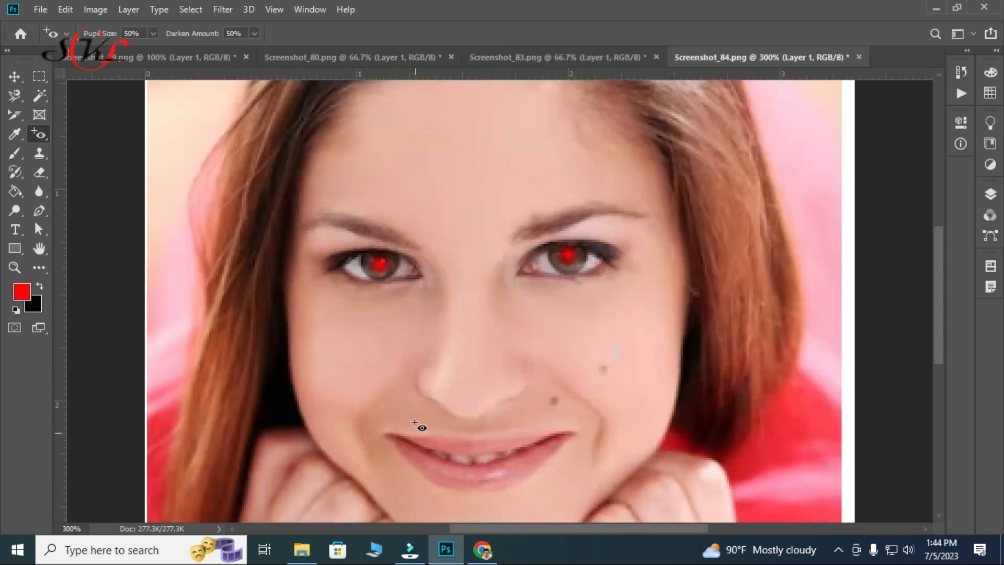
Try the Red Eye tool on both pupils and the red clothing in the portrait, and undo these corrections.
drag(385, 269, 399, 278)
drag(549, 241, 601, 283)
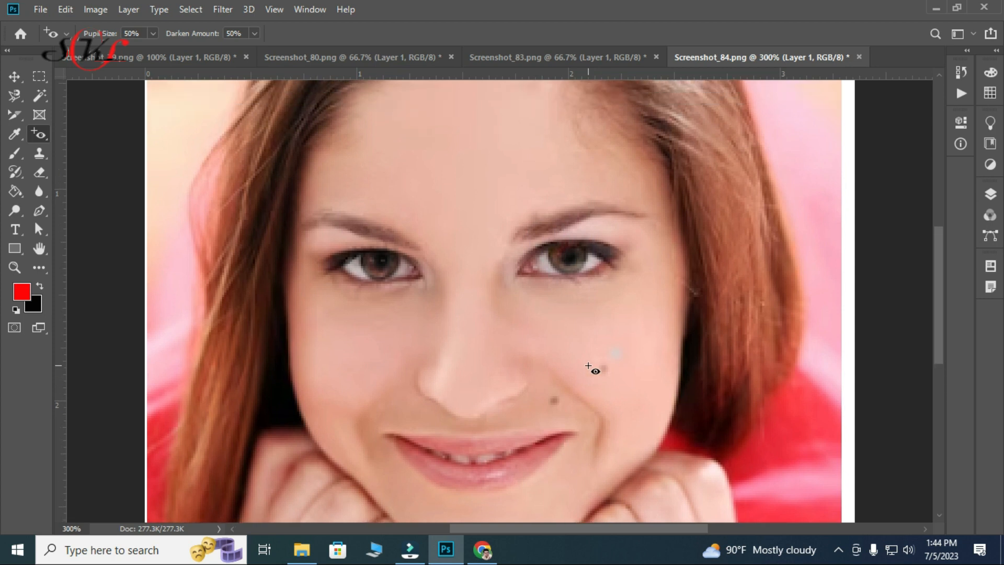
drag(787, 413, 826, 464)
key(ctrl+z)
key(ctrl+z)
key(ctrl+z)
Apply the Red Eye tool to the skin on the woman's forehead and cheek.
drag(418, 110, 486, 224)
drag(597, 323, 610, 379)
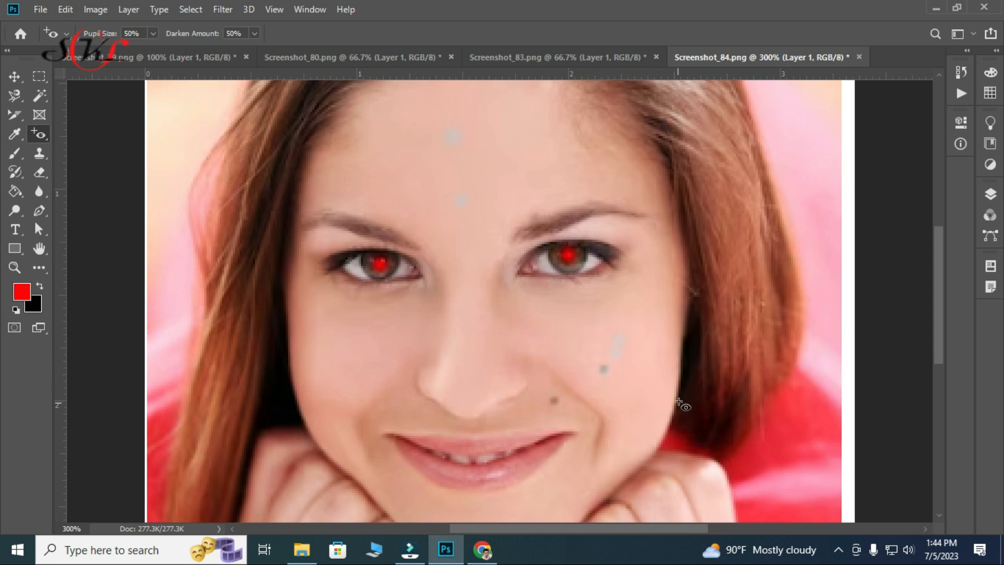
drag(602, 369, 621, 386)
Correct the red pupils in both of the woman's eyes with the Red Eye tool.
click(372, 251)
click(578, 253)
key(ctrl+minus)
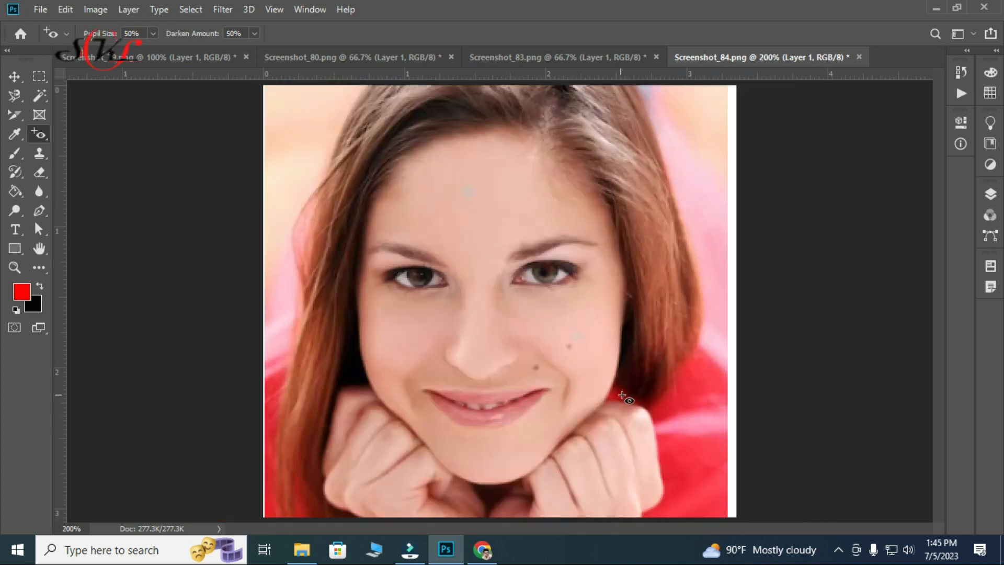
Apply the Red Eye tool to several spots on the red clothing beside the woman's hand.
click(683, 388)
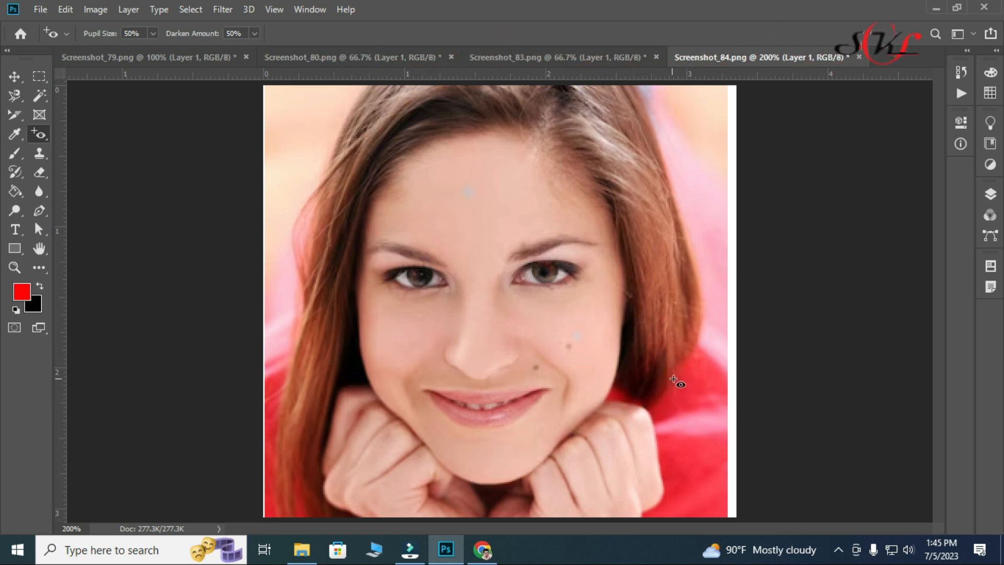
click(677, 381)
click(688, 378)
click(684, 446)
click(663, 424)
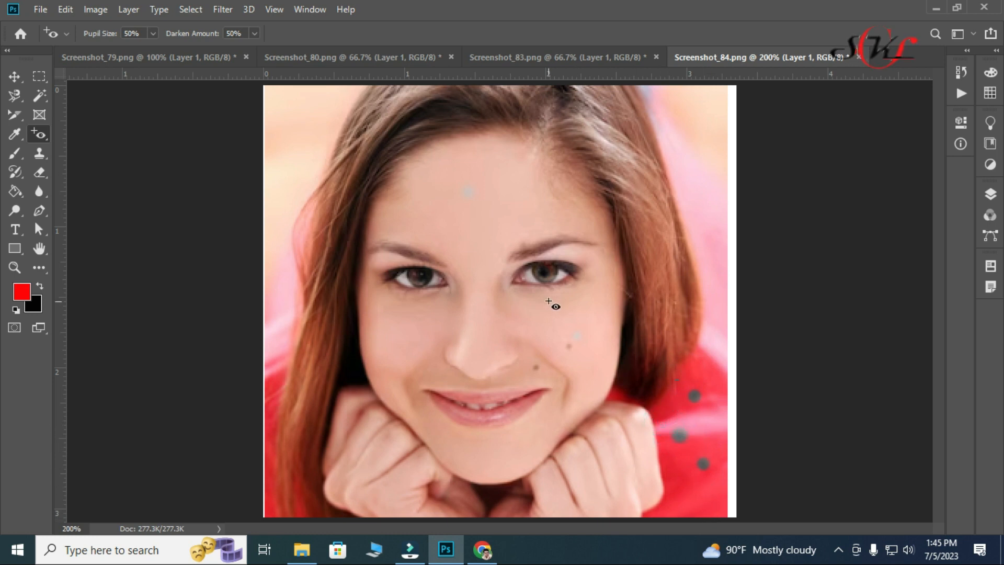
right_click(39, 133)
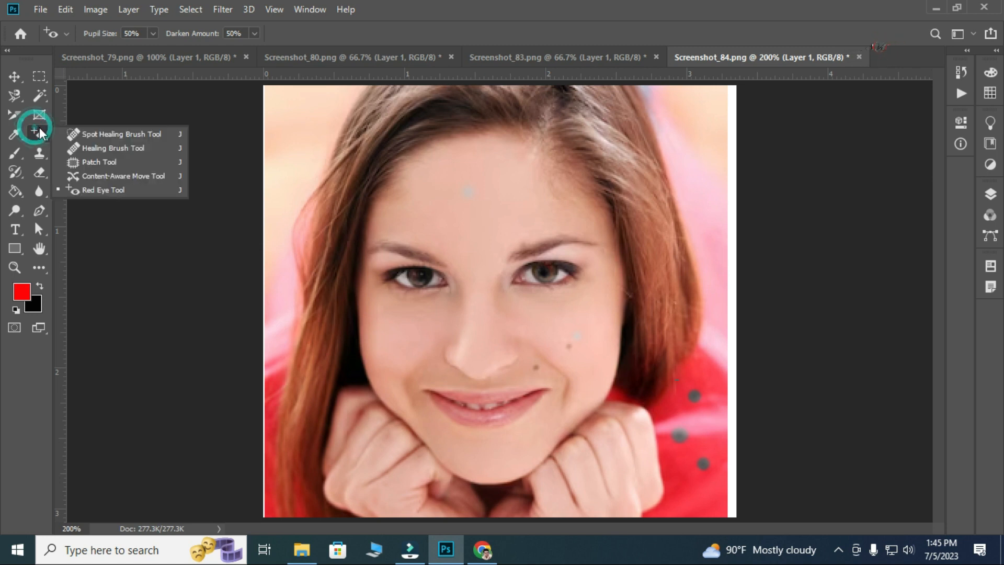
click(97, 197)
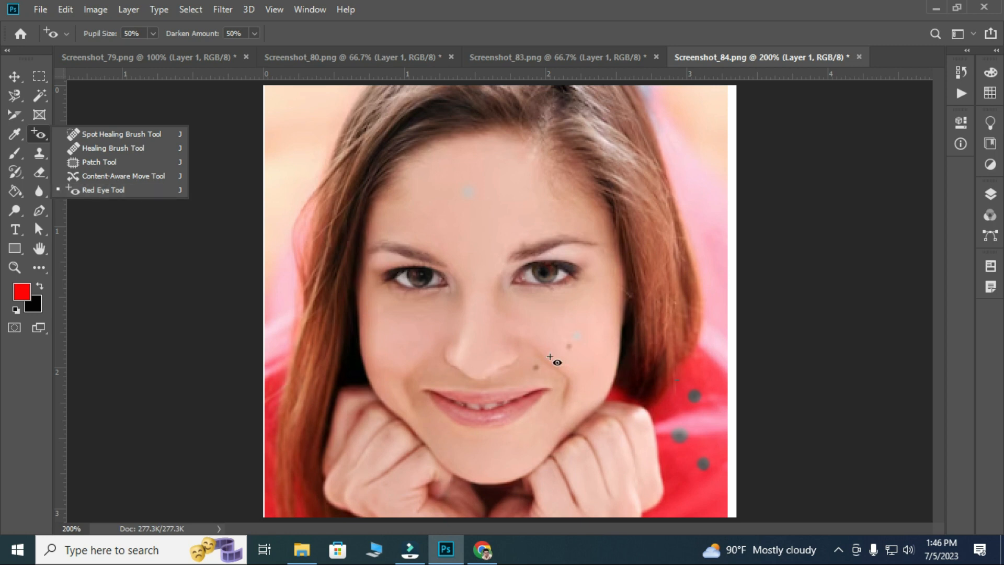